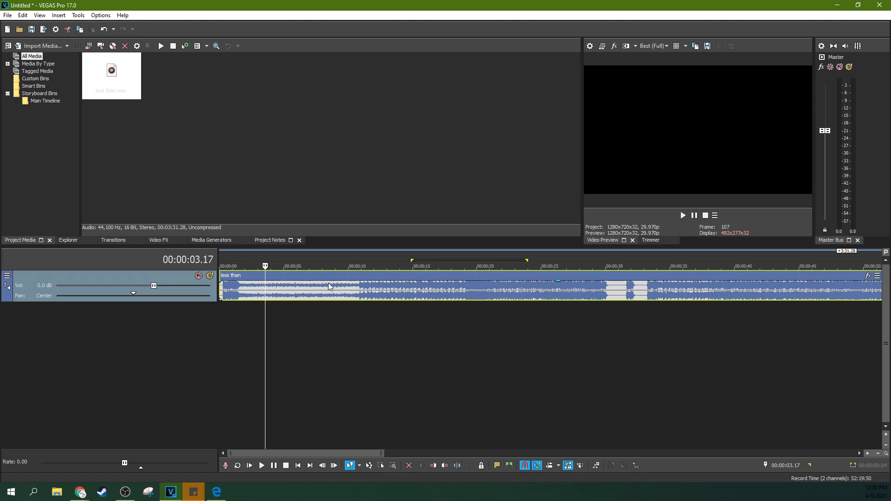
Examine the stereo waveform of the less than clip along the audio track.
{"action": "scroll", "coordinate": [437, 287], "scroll_direction": "down", "scroll_amount": 5}
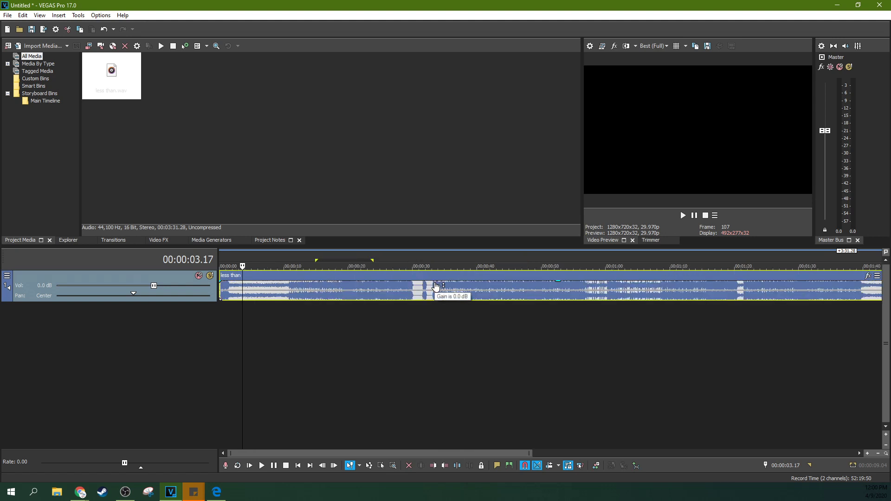
{"action": "left_click", "coordinate": [546, 285]}
{"action": "left_click", "coordinate": [619, 292]}
{"action": "scroll", "coordinate": [268, 280], "scroll_direction": "up", "scroll_amount": 3}
{"action": "scroll", "coordinate": [268, 280], "scroll_direction": "down", "scroll_amount": 3}
{"action": "left_click", "coordinate": [240, 291]}
{"action": "scroll", "coordinate": [241, 291], "scroll_direction": "up", "scroll_amount": 2}
{"action": "scroll", "coordinate": [241, 291], "scroll_direction": "up", "scroll_amount": 1}
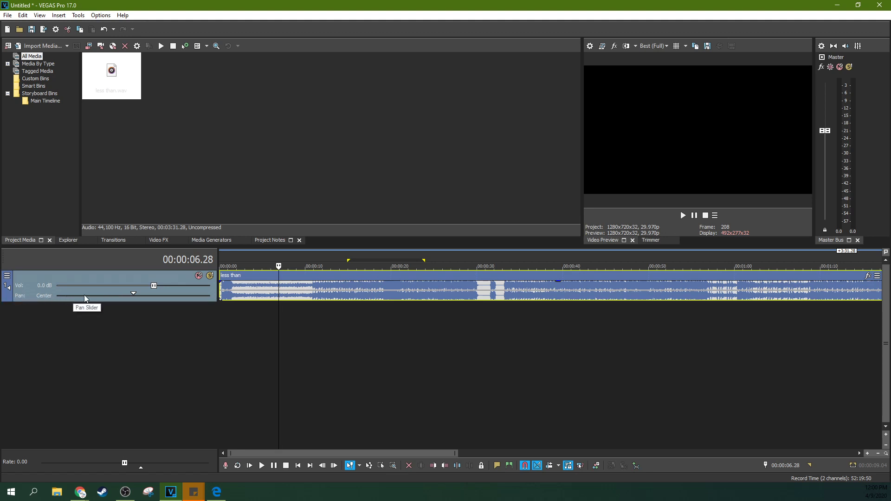
Try panning the audio track 100% left, 100% right and partway right, returning it to center.
{"action": "left_click_drag", "start_coordinate": [136, 294], "coordinate": [55, 295]}
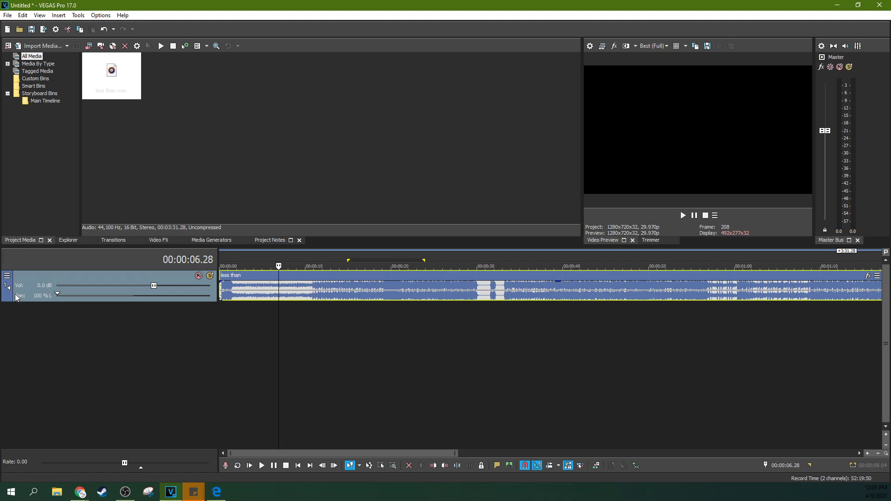
{"action": "left_click_drag", "start_coordinate": [58, 294], "coordinate": [248, 300]}
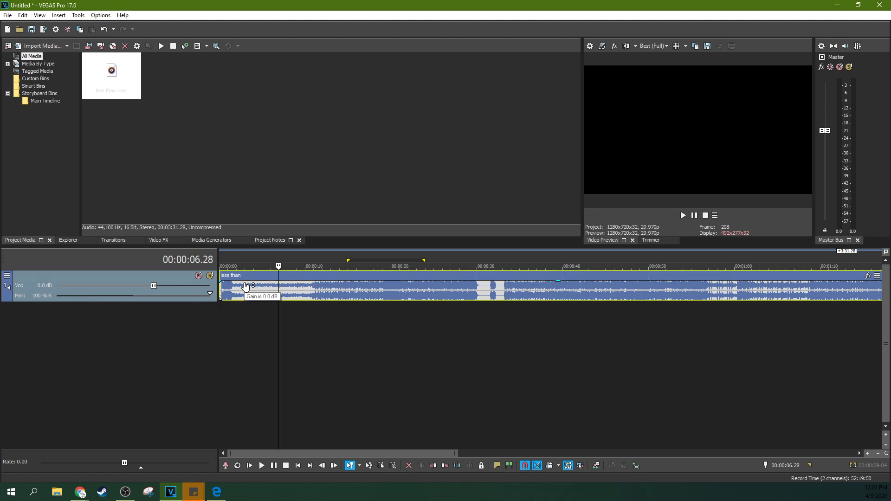
{"action": "double_click", "coordinate": [211, 295]}
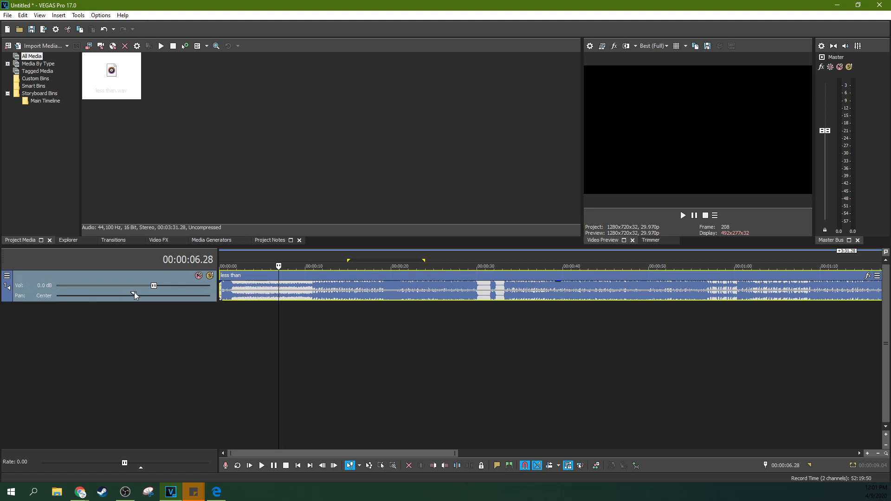
{"action": "left_click_drag", "start_coordinate": [135, 296], "coordinate": [156, 295]}
{"action": "left_click_drag", "start_coordinate": [157, 296], "coordinate": [164, 296]}
{"action": "left_click_drag", "start_coordinate": [170, 295], "coordinate": [134, 298]}
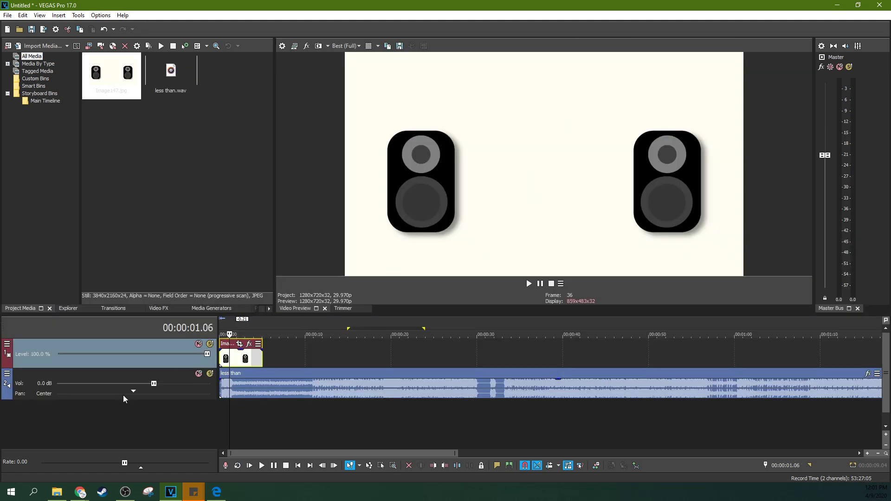
Try panning the less than audio track 21% right, and reset its pan to center.
{"action": "left_click_drag", "start_coordinate": [133, 391], "coordinate": [148, 391]}
{"action": "left_click", "coordinate": [237, 361]}
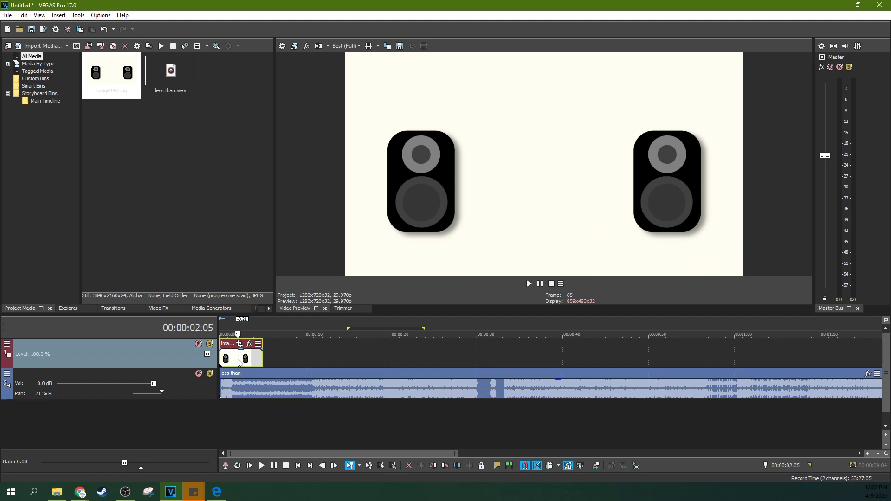
{"action": "scroll", "coordinate": [260, 362], "scroll_direction": "up", "scroll_amount": 3}
{"action": "left_click", "coordinate": [277, 362]}
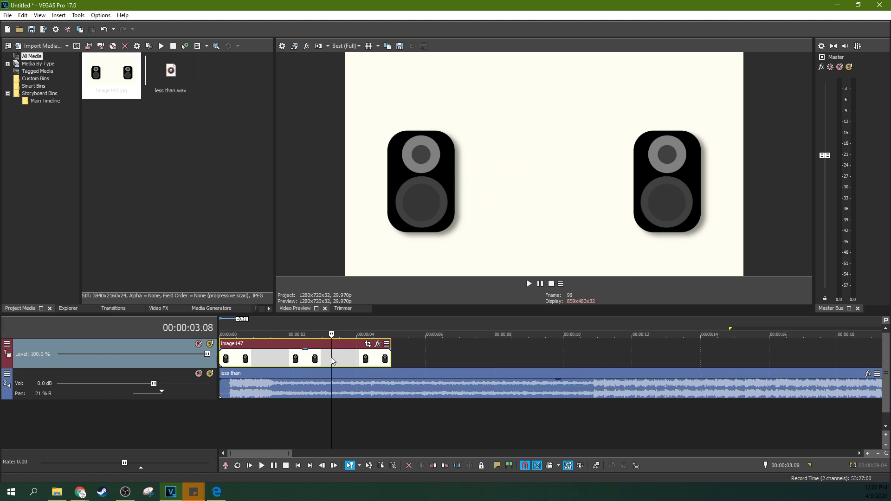
{"action": "left_click", "coordinate": [264, 389]}
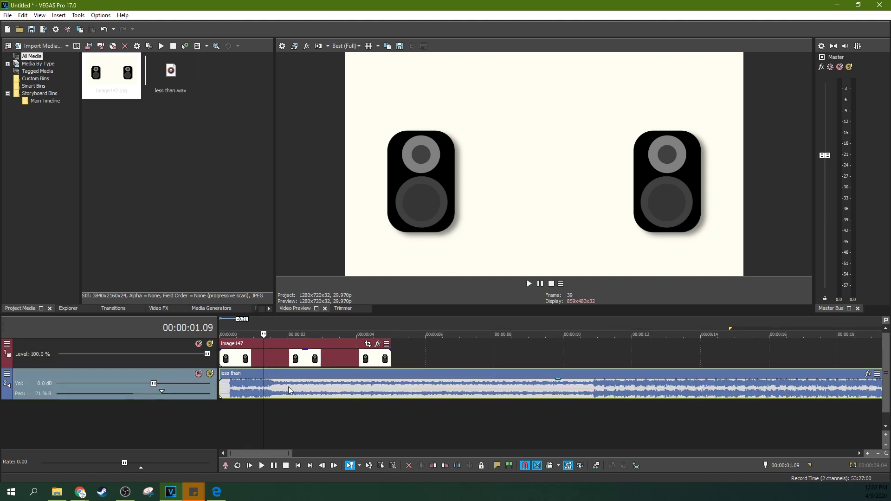
{"action": "double_click", "coordinate": [161, 391]}
Copy the less than audio event and paste it onto a newly inserted audio track.
{"action": "right_click", "coordinate": [288, 383]}
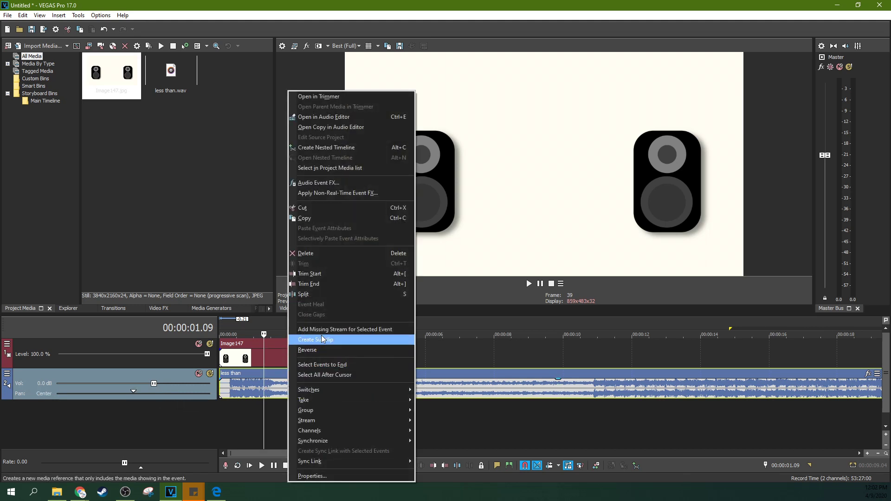
{"action": "left_click", "coordinate": [319, 218]}
{"action": "right_click", "coordinate": [177, 415]}
{"action": "left_click", "coordinate": [197, 431]}
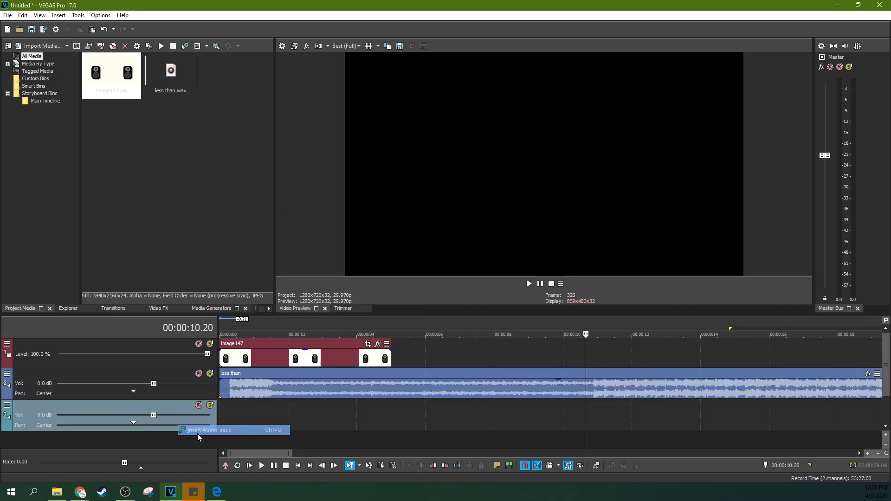
{"action": "left_click", "coordinate": [240, 426]}
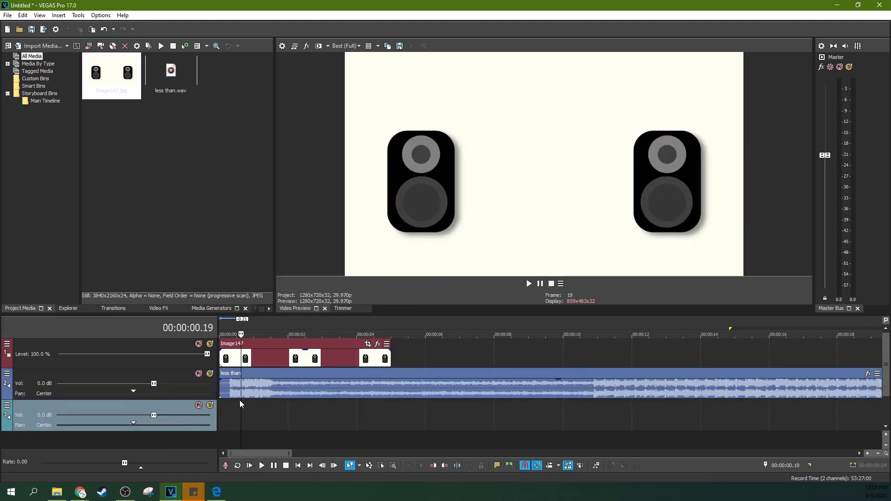
{"action": "right_click", "coordinate": [222, 417]}
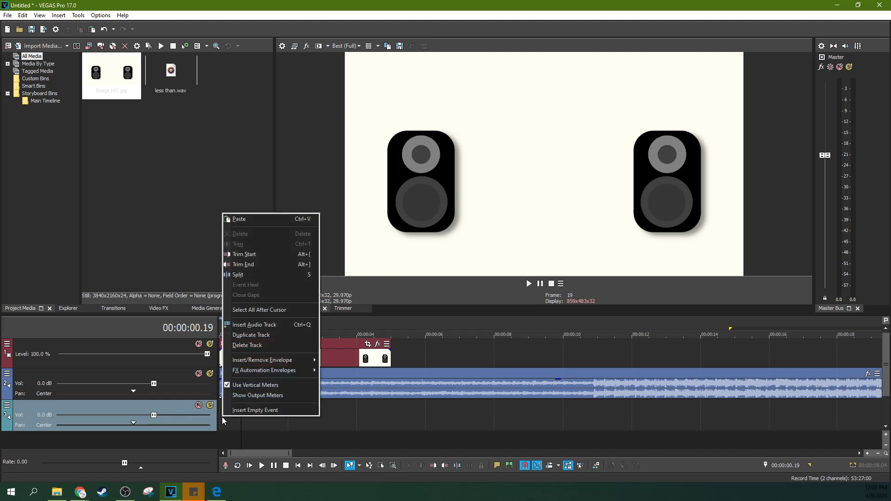
{"action": "left_click", "coordinate": [265, 219]}
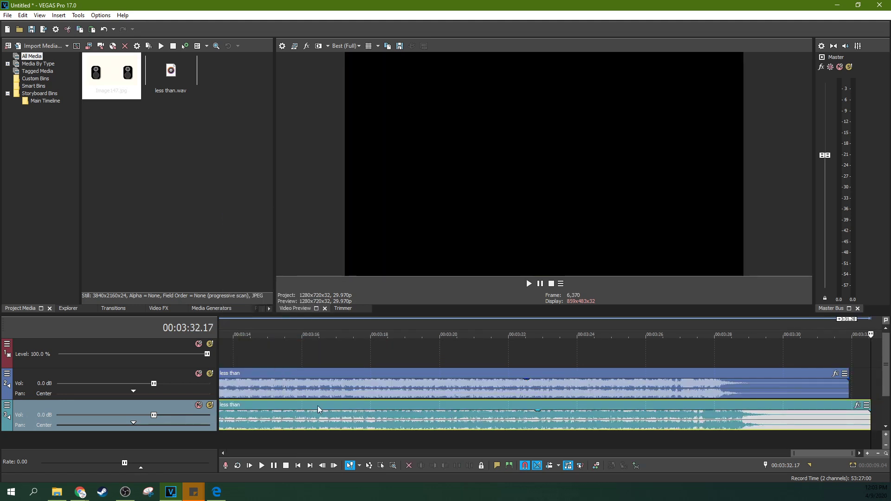
Move the pasted less than event to the start of the timeline, aligned with the original event.
{"action": "scroll", "coordinate": [317, 409], "scroll_direction": "down", "scroll_amount": 10}
{"action": "left_click", "coordinate": [227, 416]}
{"action": "left_click_drag", "start_coordinate": [276, 453], "coordinate": [190, 450]}
{"action": "left_click", "coordinate": [225, 430]}
{"action": "scroll", "coordinate": [225, 430], "scroll_direction": "up", "scroll_amount": 4}
{"action": "scroll", "coordinate": [229, 427], "scroll_direction": "up", "scroll_amount": 5}
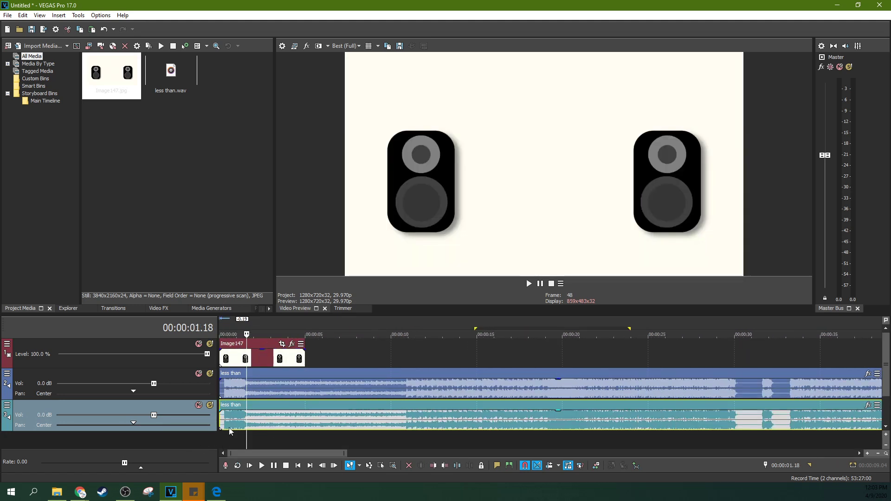
{"action": "left_click", "coordinate": [237, 423]}
{"action": "scroll", "coordinate": [237, 424], "scroll_direction": "up", "scroll_amount": 2}
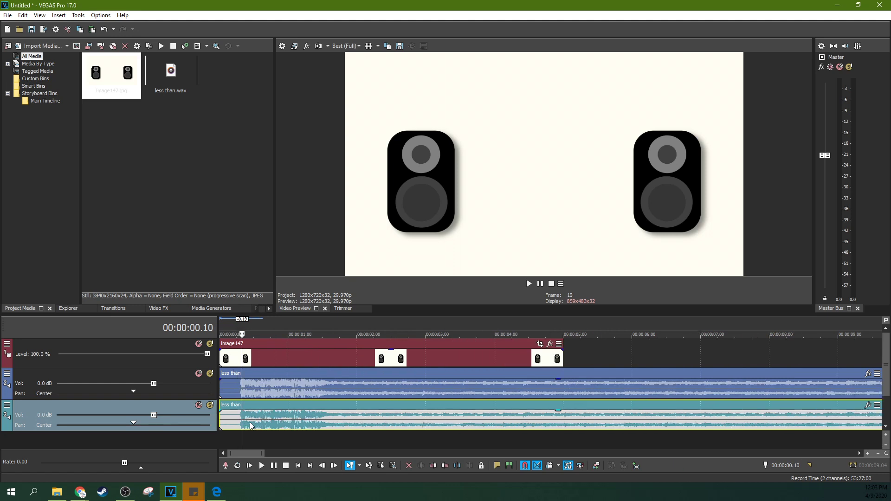
Set the original less than event's channels to Left Only and the copied event's channels to Right Only.
{"action": "right_click", "coordinate": [279, 392]}
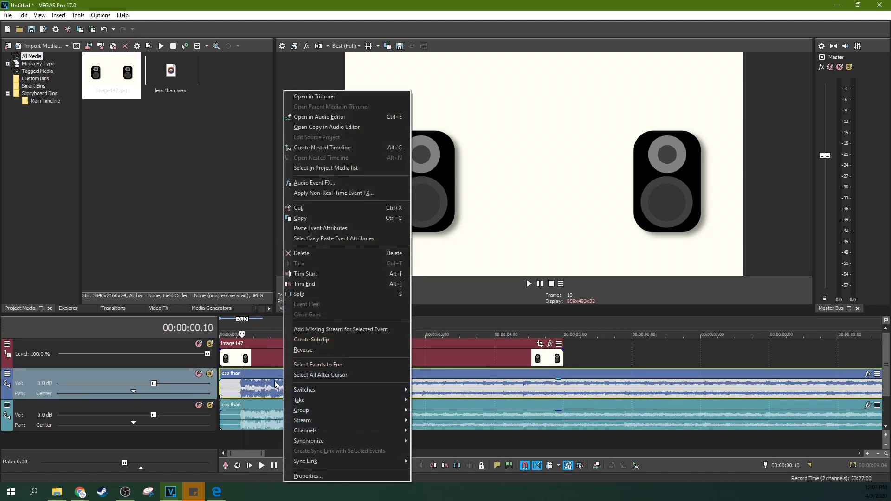
{"action": "mouse_move", "coordinate": [302, 432]}
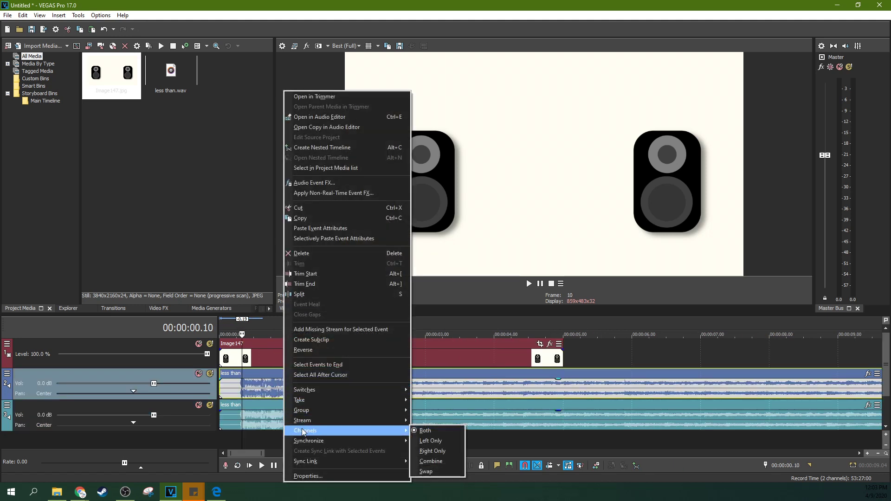
{"action": "left_click", "coordinate": [419, 442]}
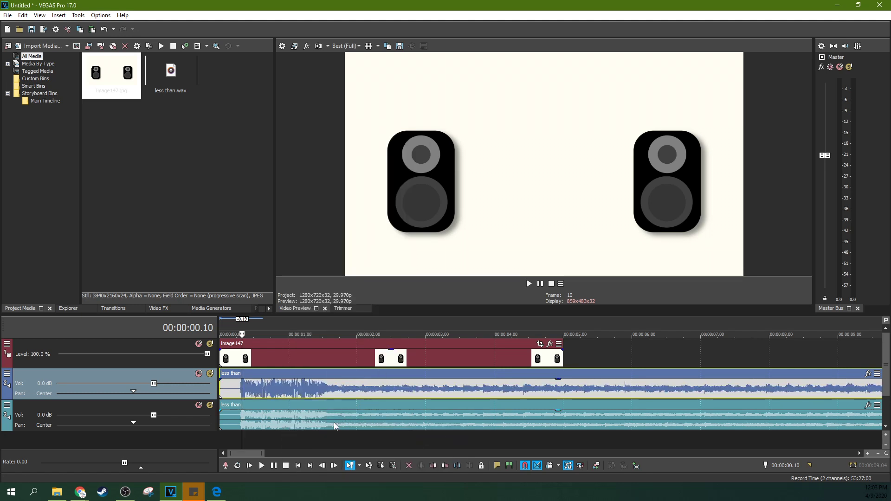
{"action": "right_click", "coordinate": [310, 416]}
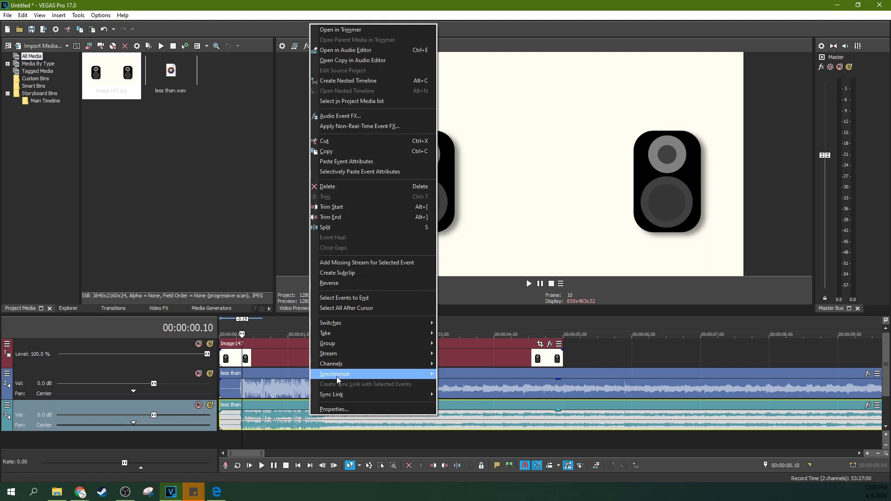
{"action": "mouse_move", "coordinate": [345, 366]}
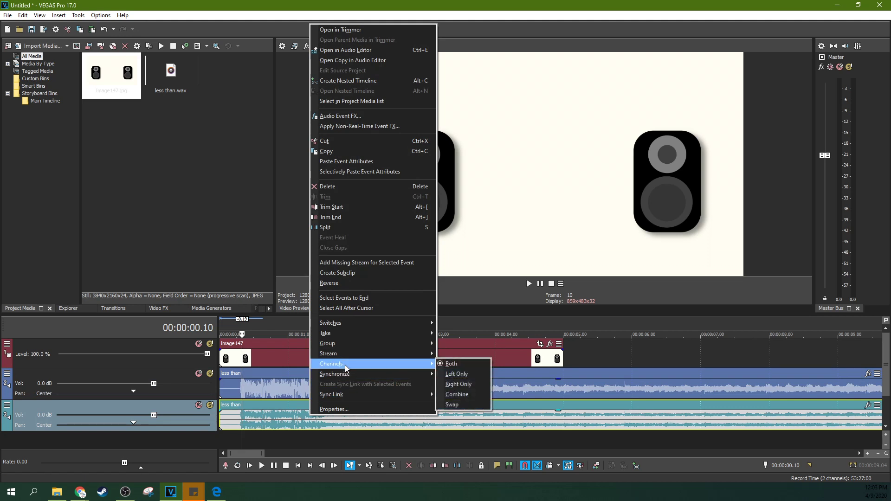
{"action": "left_click", "coordinate": [471, 383]}
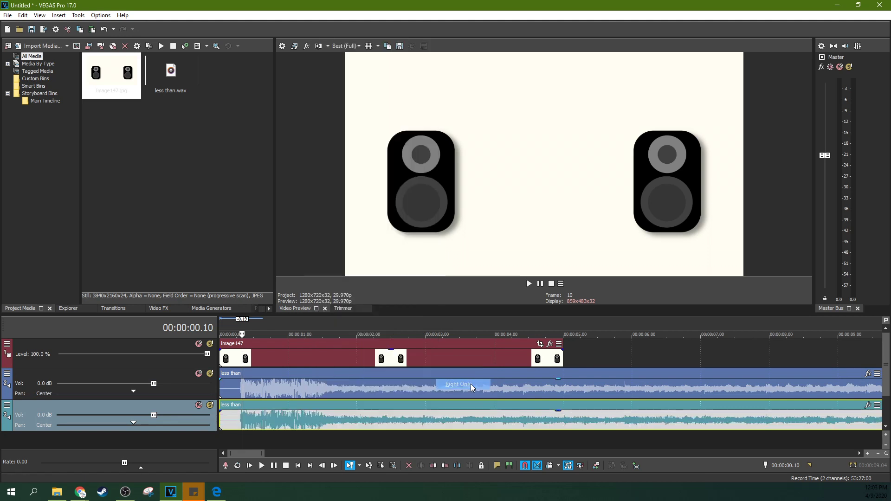
Pan the left-channel audio track 100% left and the right-channel audio track 100% right.
{"action": "left_click", "coordinate": [231, 394]}
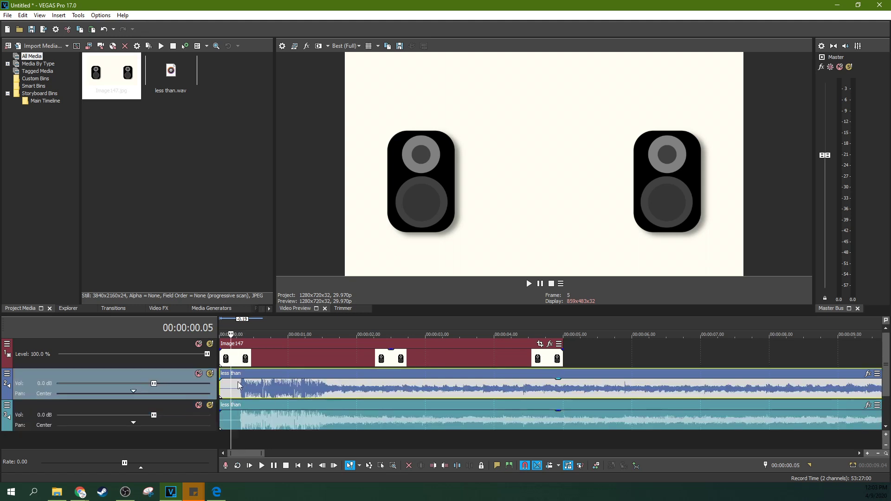
{"action": "left_click_drag", "start_coordinate": [231, 383], "coordinate": [244, 392]}
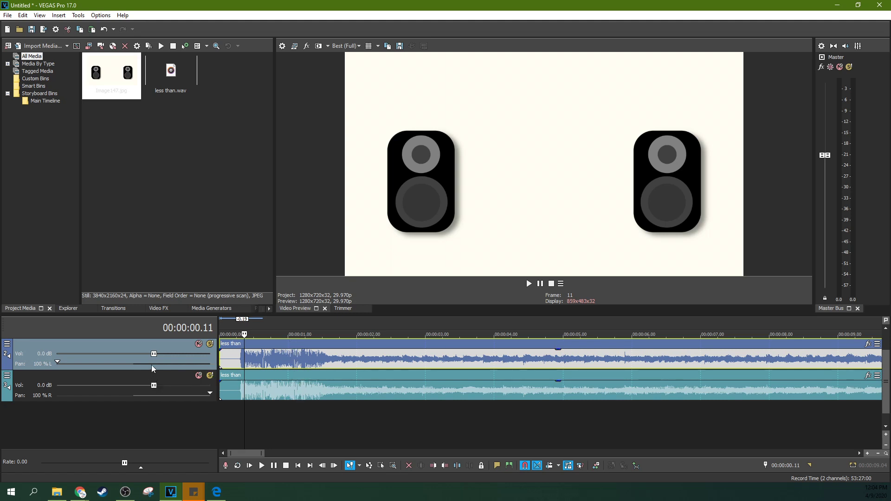
Select the timeline region from 00:00:10.11 to 00:00:39.15 and open the Render As settings.
{"action": "left_click", "coordinate": [265, 385]}
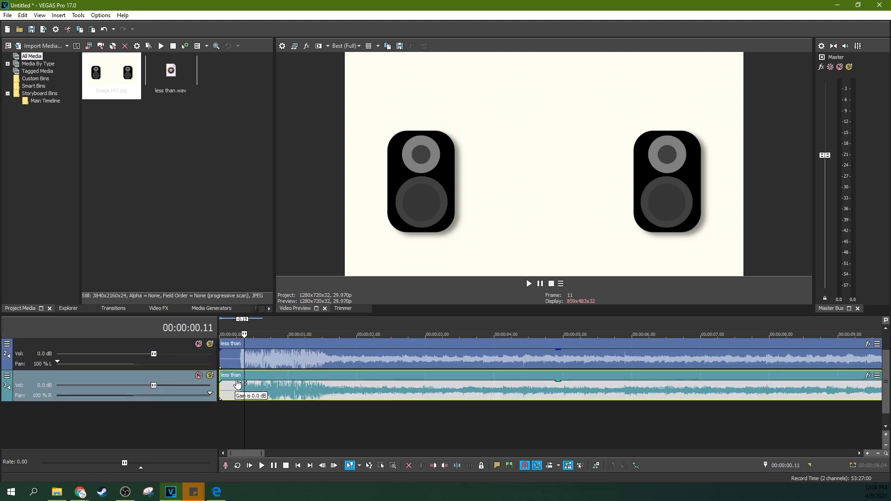
{"action": "left_click", "coordinate": [376, 387]}
{"action": "left_click", "coordinate": [459, 389]}
{"action": "scroll", "coordinate": [458, 392], "scroll_direction": "down", "scroll_amount": 5}
{"action": "scroll", "coordinate": [459, 389], "scroll_direction": "down", "scroll_amount": 4}
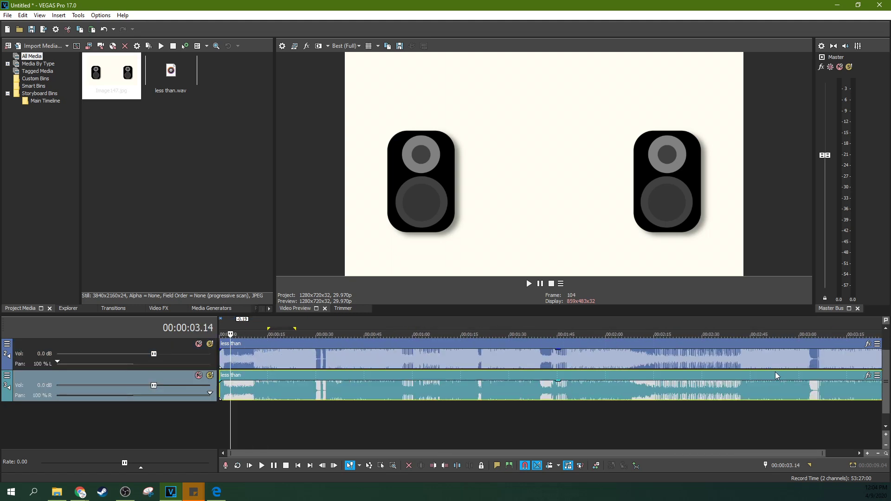
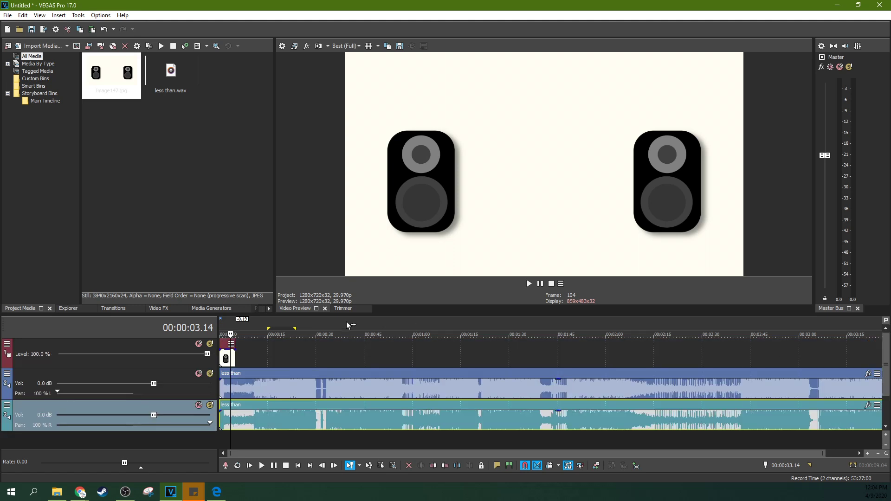
{"action": "left_click", "coordinate": [7, 15]}
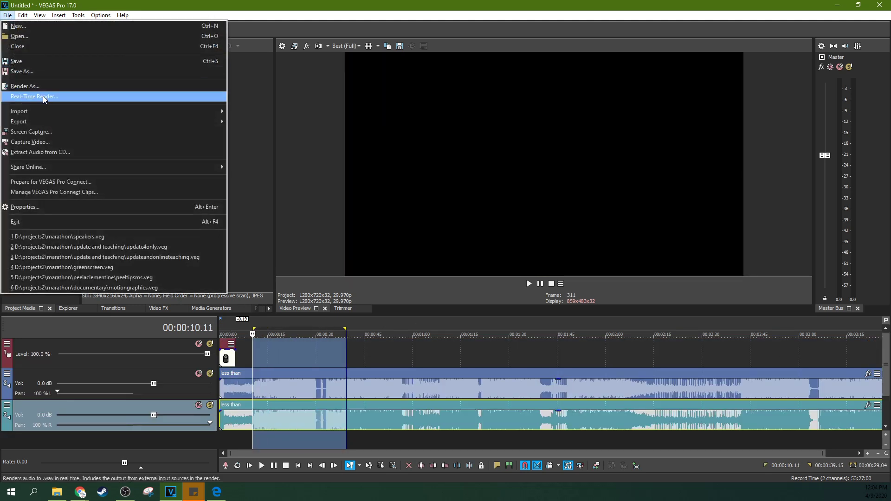
{"action": "left_click", "coordinate": [41, 86]}
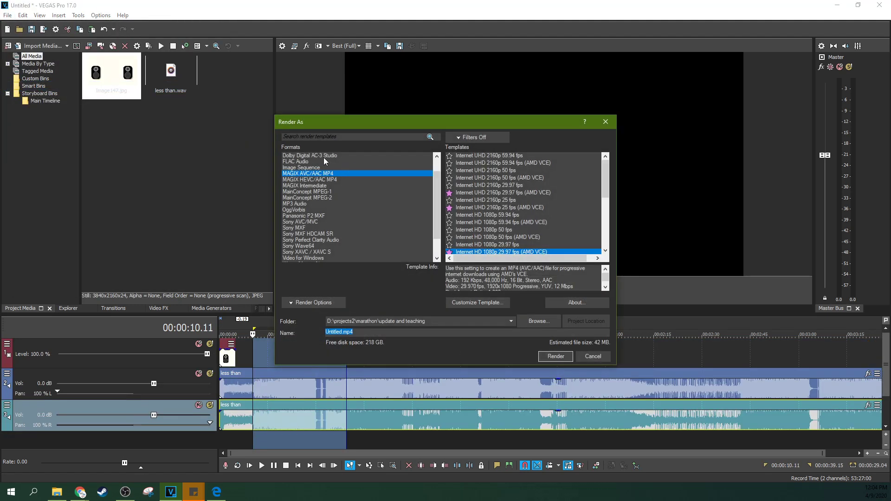
Examine the render templates of formats such as FLAC, Dolby Digital AC-3, MPEG-2, MAGIX AVC and AIFF, and close the render settings.
{"action": "left_click", "coordinate": [320, 161]}
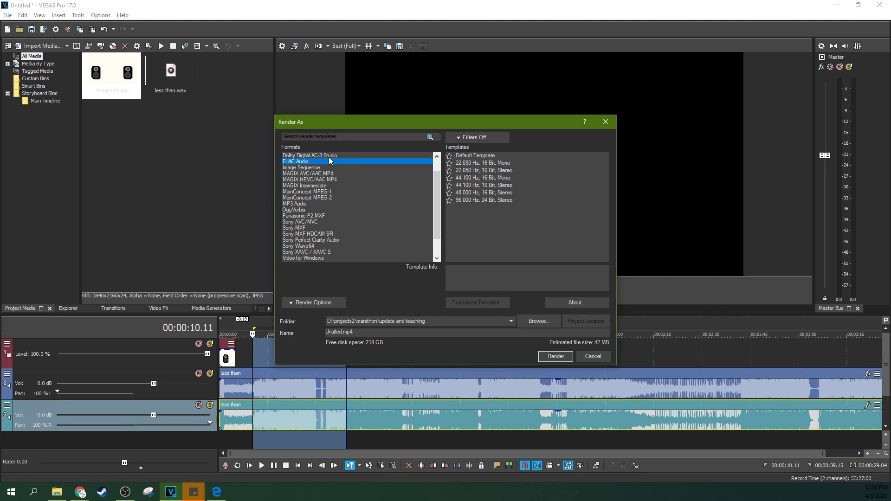
{"action": "left_click", "coordinate": [365, 155]}
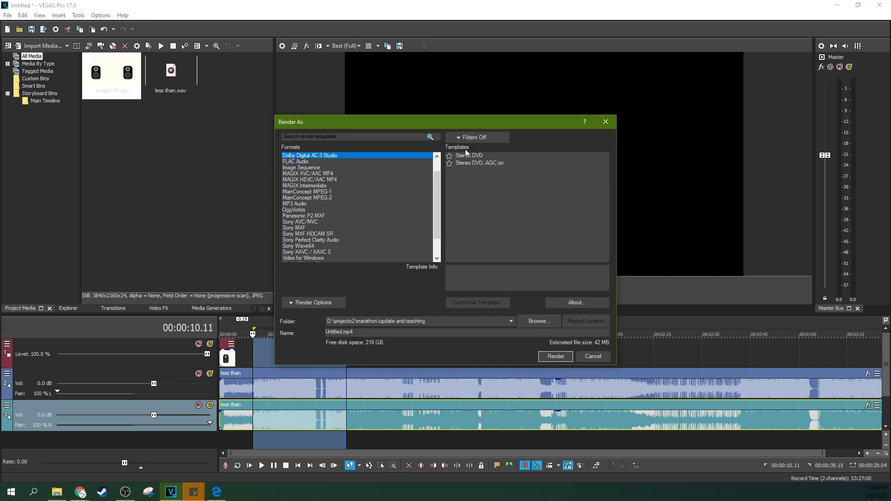
{"action": "left_click", "coordinate": [313, 168]}
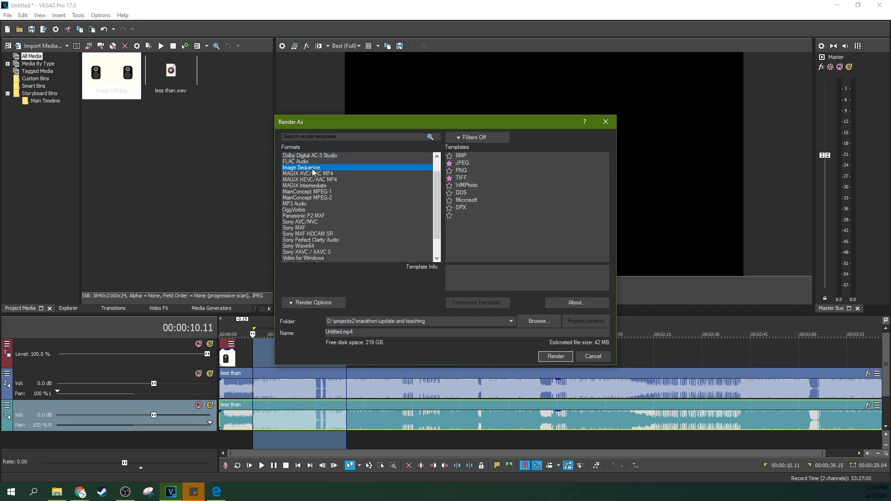
{"action": "left_click", "coordinate": [314, 204]}
{"action": "left_click", "coordinate": [308, 198]}
{"action": "scroll", "coordinate": [496, 207], "scroll_direction": "down", "scroll_amount": 1}
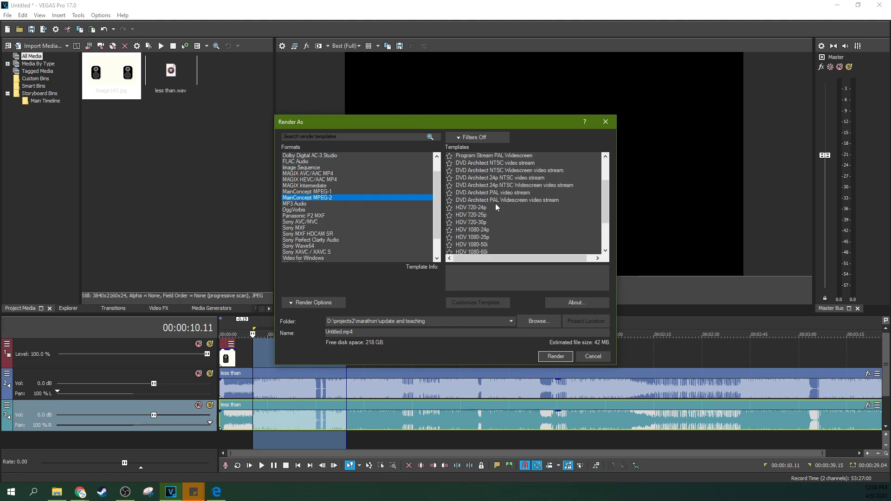
{"action": "scroll", "coordinate": [496, 207], "scroll_direction": "up", "scroll_amount": 1}
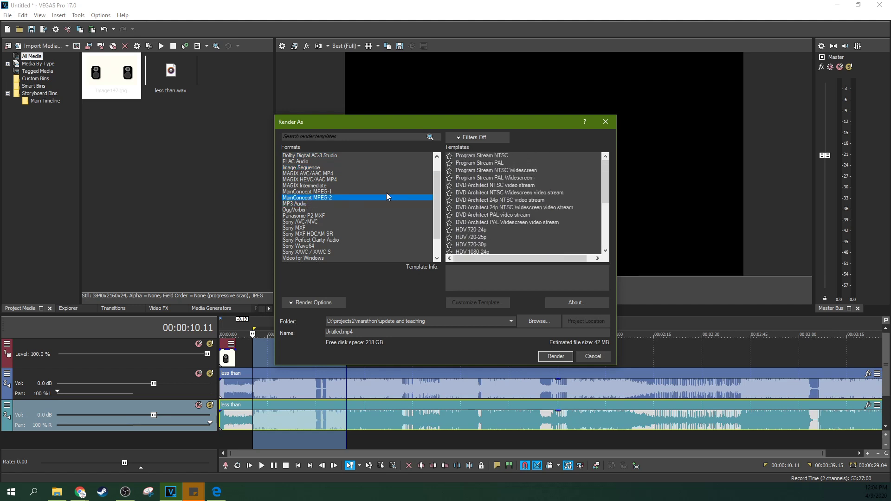
{"action": "left_click", "coordinate": [311, 185]}
{"action": "left_click", "coordinate": [321, 180]}
{"action": "left_click", "coordinate": [335, 174]}
{"action": "left_click", "coordinate": [490, 201]}
{"action": "left_click", "coordinate": [489, 193]}
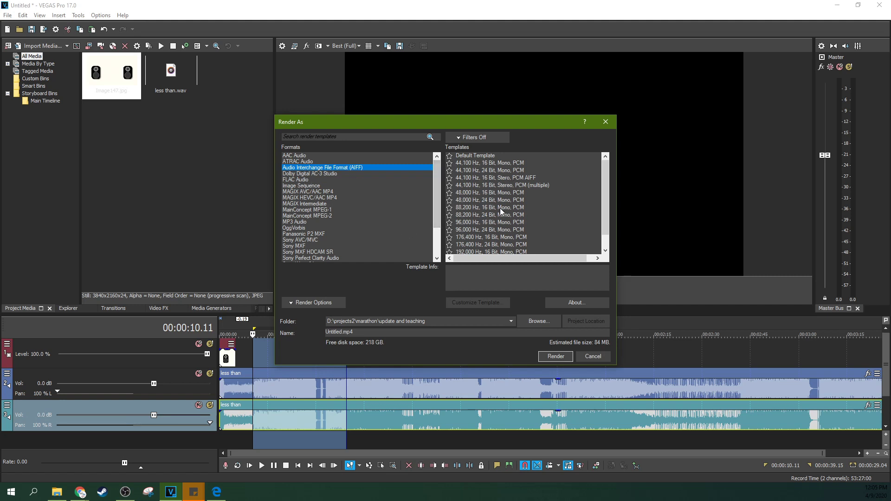
{"action": "left_click", "coordinate": [606, 121]}
Insert a new audio track below the existing ones and place less than.wav on it at the timeline start.
{"action": "left_click", "coordinate": [388, 346]}
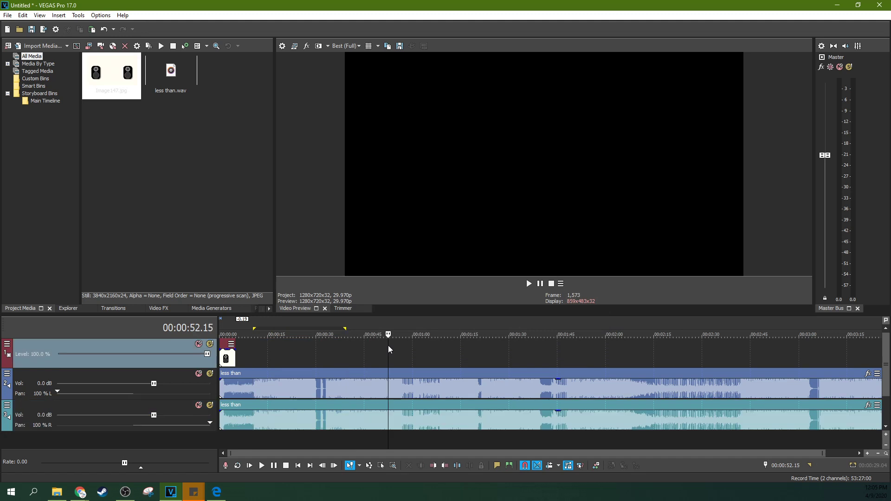
{"action": "left_click", "coordinate": [308, 352]}
{"action": "left_click", "coordinate": [270, 358]}
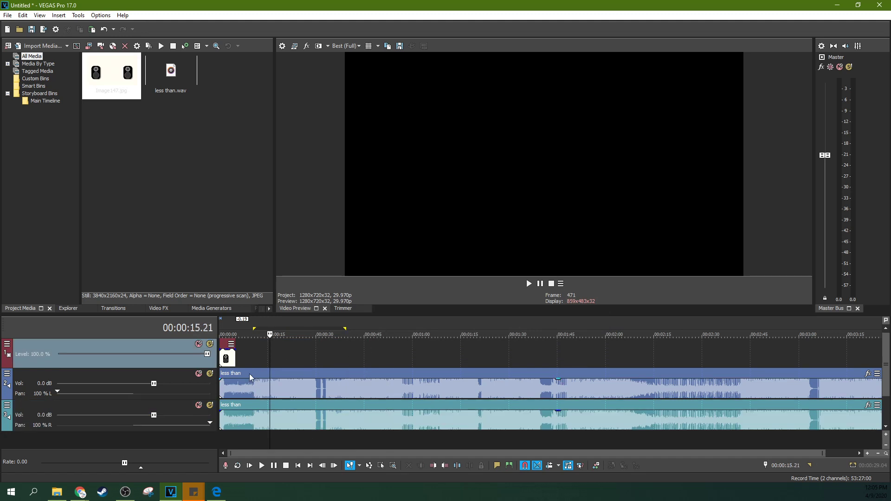
{"action": "left_click", "coordinate": [268, 400]}
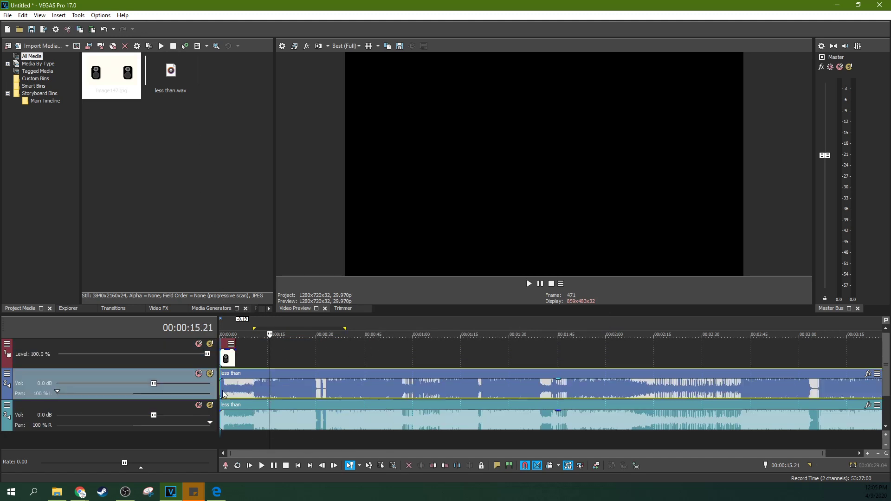
{"action": "key", "text": "Home"}
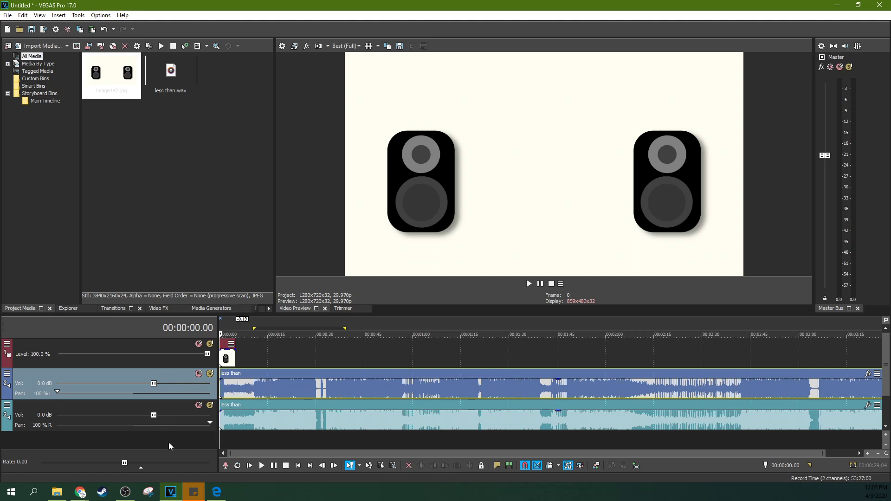
{"action": "right_click", "coordinate": [169, 442]}
{"action": "left_click", "coordinate": [176, 413]}
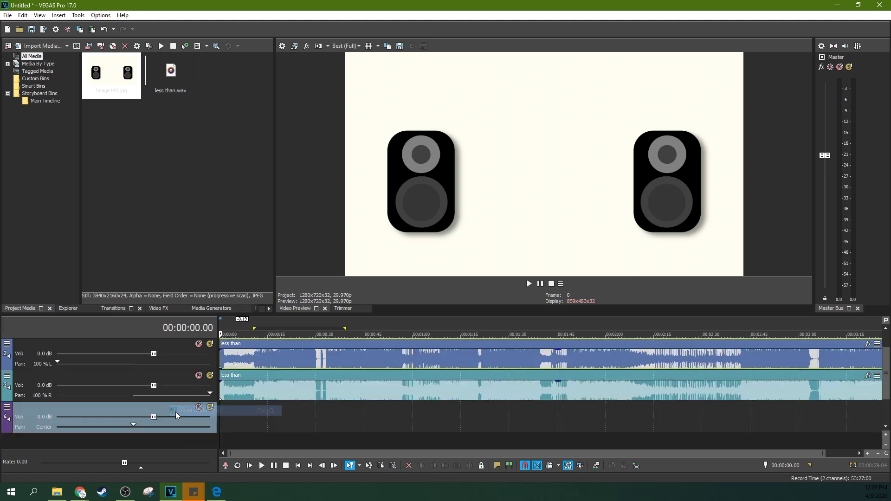
{"action": "left_click_drag", "start_coordinate": [164, 432], "coordinate": [161, 420]}
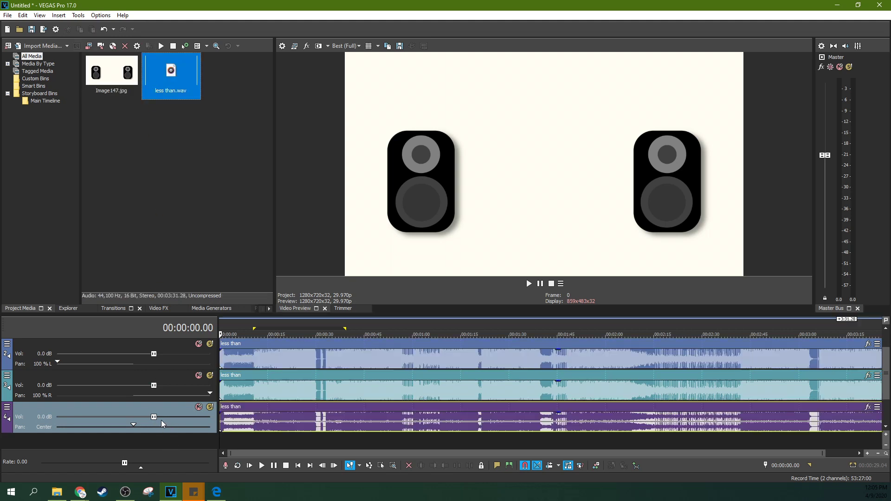
Solo the new audio track and add a pan audio envelope to it.
{"action": "left_click", "coordinate": [210, 408]}
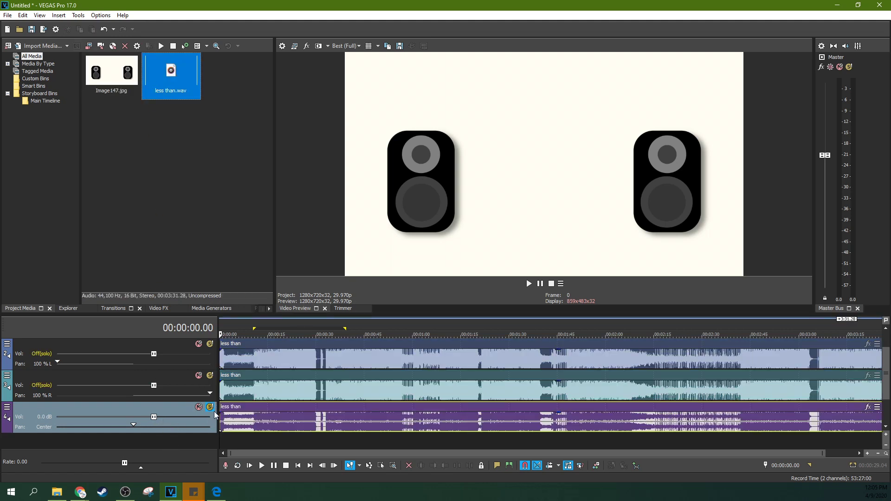
{"action": "left_click", "coordinate": [228, 421]}
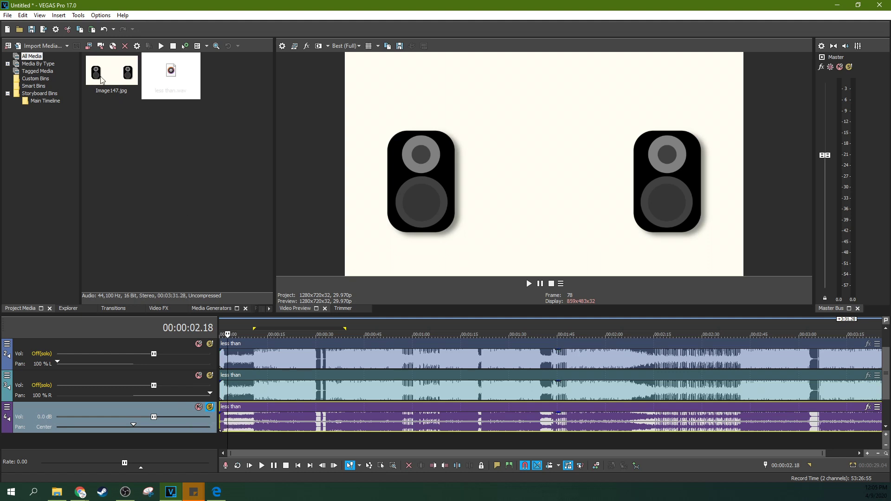
{"action": "left_click", "coordinate": [58, 15]}
{"action": "mouse_move", "coordinate": [61, 28]}
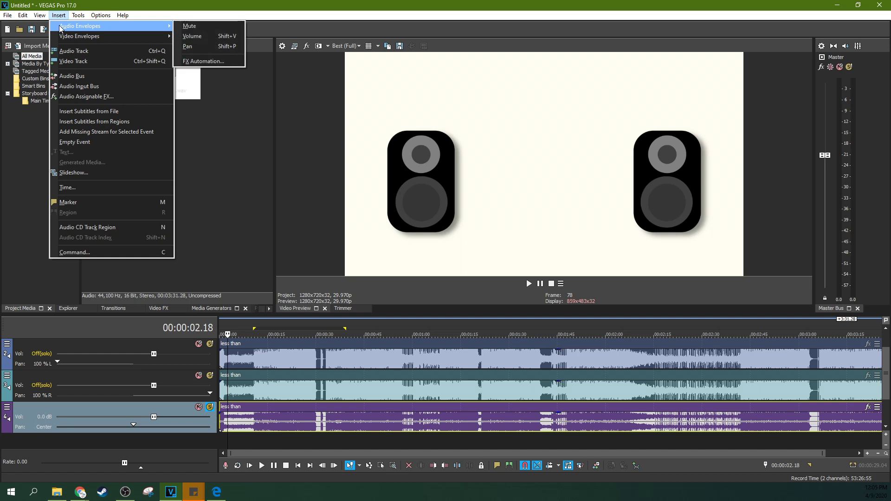
{"action": "left_click", "coordinate": [194, 43]}
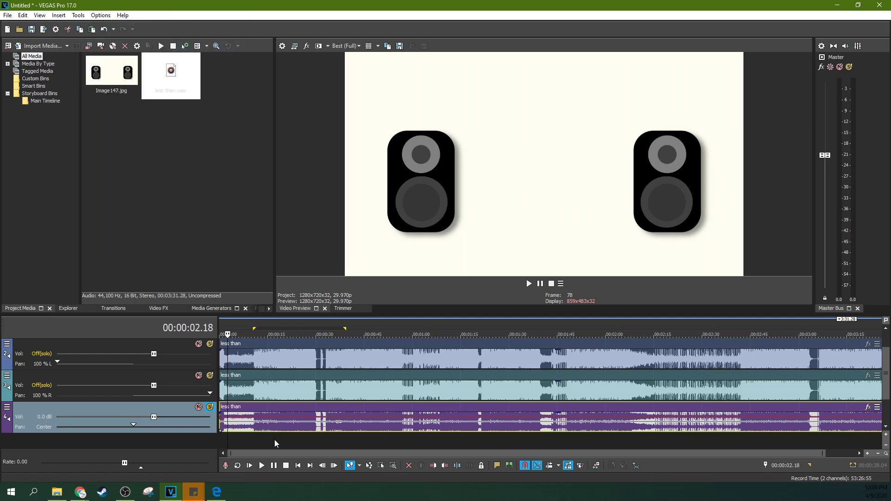
Shape the new track's pan envelope with points alternating between the left and right extremes, and play the result.
{"action": "left_click", "coordinate": [269, 421]}
{"action": "left_click", "coordinate": [297, 422]}
{"action": "left_click", "coordinate": [326, 422]}
{"action": "mouse_move", "coordinate": [268, 418]}
{"action": "left_mouse_down"}
{"action": "mouse_move", "coordinate": [264, 442]}
{"action": "mouse_move", "coordinate": [286, 392]}
{"action": "mouse_move", "coordinate": [257, 432]}
{"action": "left_mouse_up"}
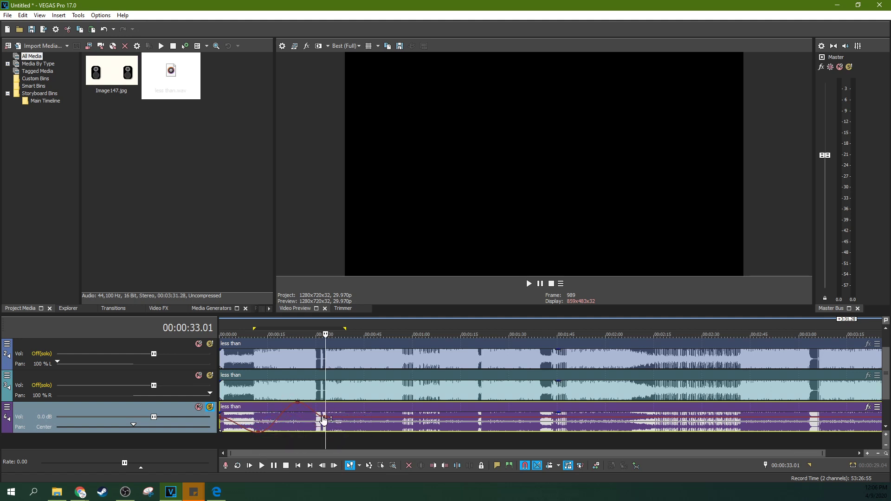
{"action": "left_click_drag", "start_coordinate": [324, 428], "coordinate": [311, 456]}
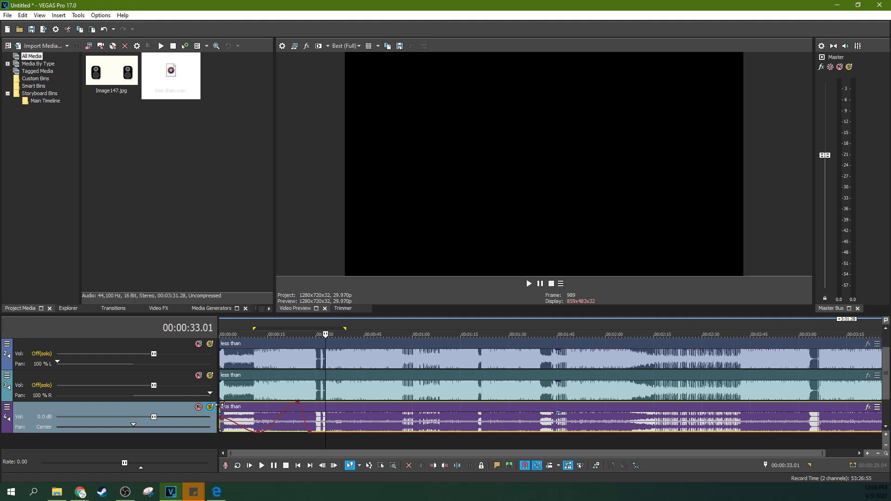
{"action": "left_click_drag", "start_coordinate": [221, 417], "coordinate": [221, 403]}
{"action": "left_click_drag", "start_coordinate": [257, 433], "coordinate": [246, 432]}
{"action": "left_click", "coordinate": [249, 465]}
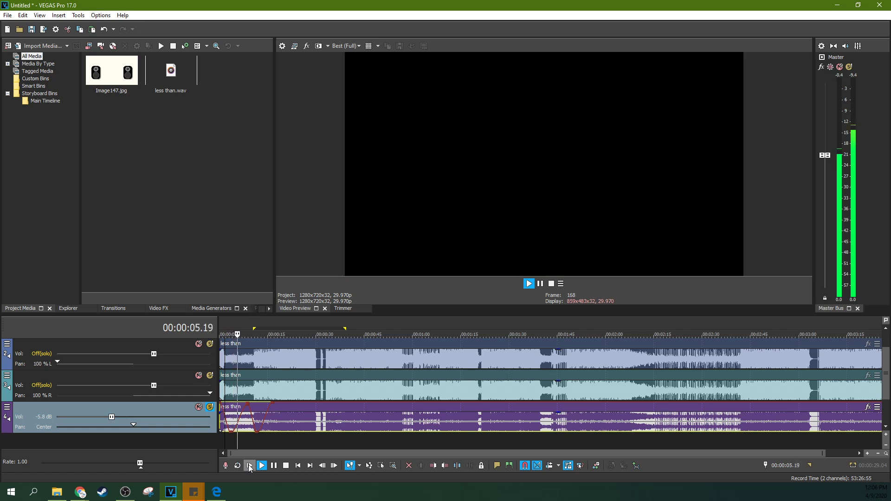
{"action": "left_click", "coordinate": [274, 466]}
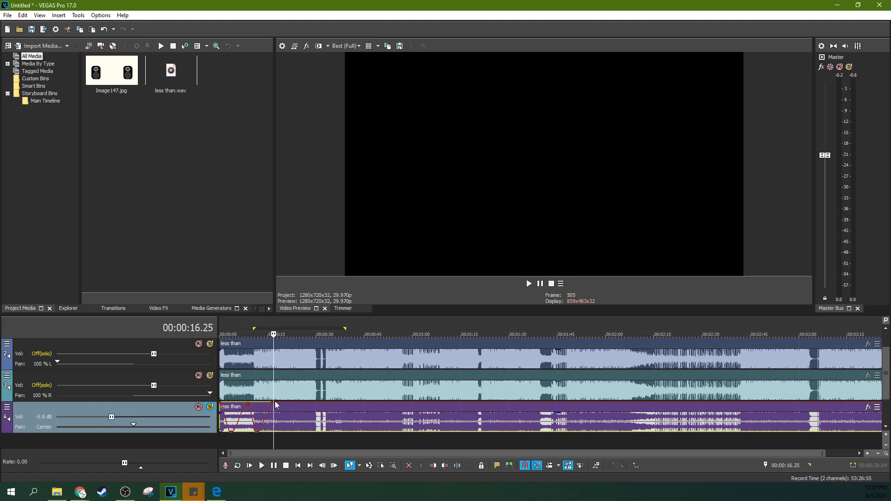
Set the pan envelope point at 00:00:16.17 to center and view its available fade types.
{"action": "left_click", "coordinate": [272, 407]}
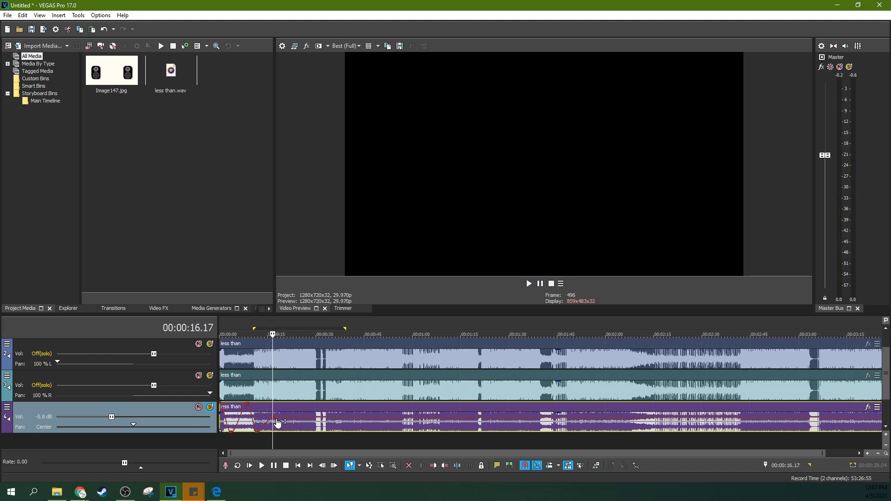
{"action": "right_click", "coordinate": [273, 421]}
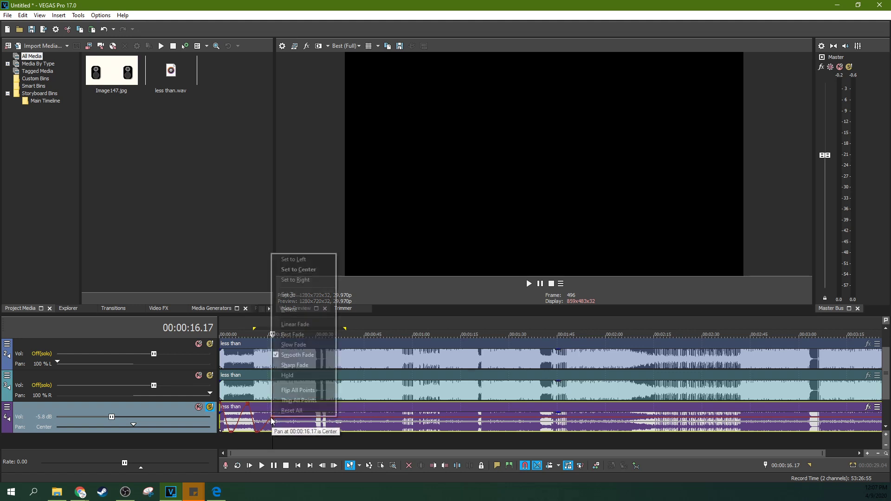
{"action": "right_click", "coordinate": [273, 422]}
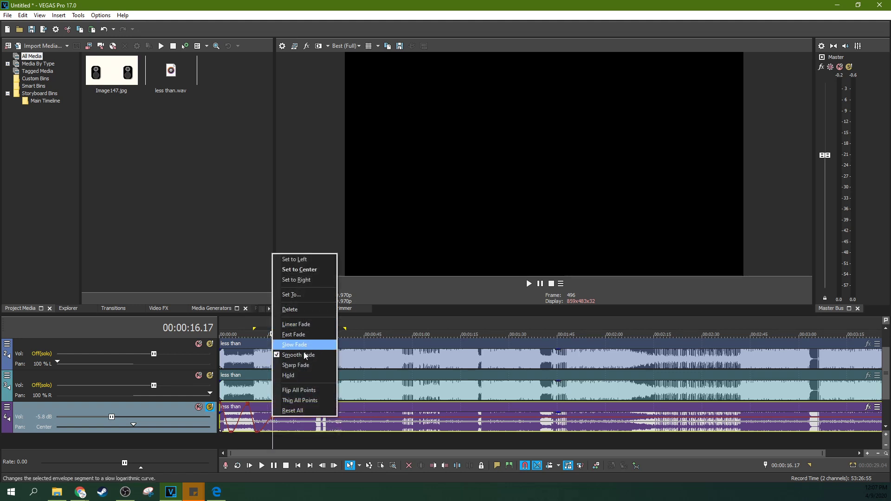
{"action": "left_click", "coordinate": [276, 431]}
{"action": "key", "text": "space"}
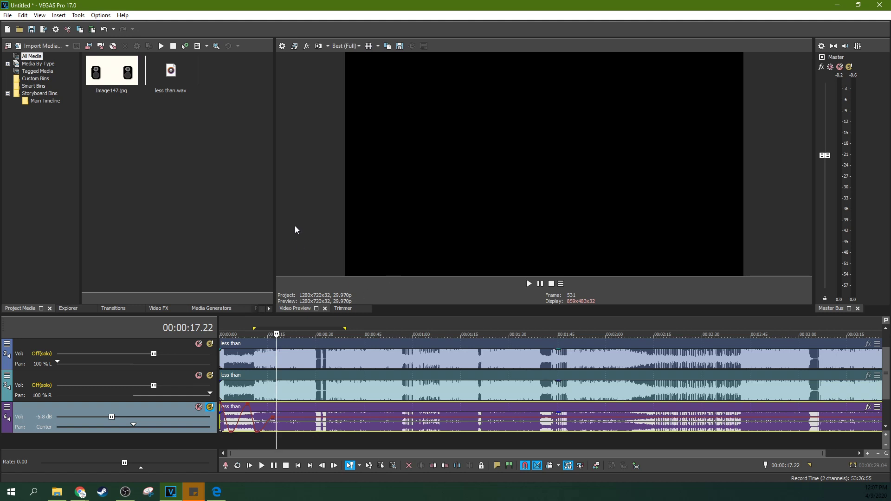
Set the project's master bus mode to 5.1 Surround and its resample and stretch quality to Best.
{"action": "left_click", "coordinate": [283, 45]}
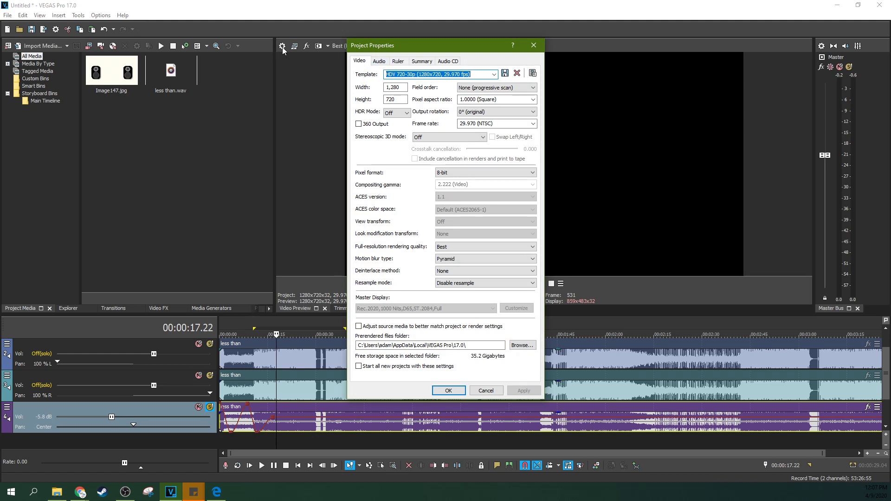
{"action": "left_click", "coordinate": [379, 61]}
{"action": "left_click", "coordinate": [496, 75]}
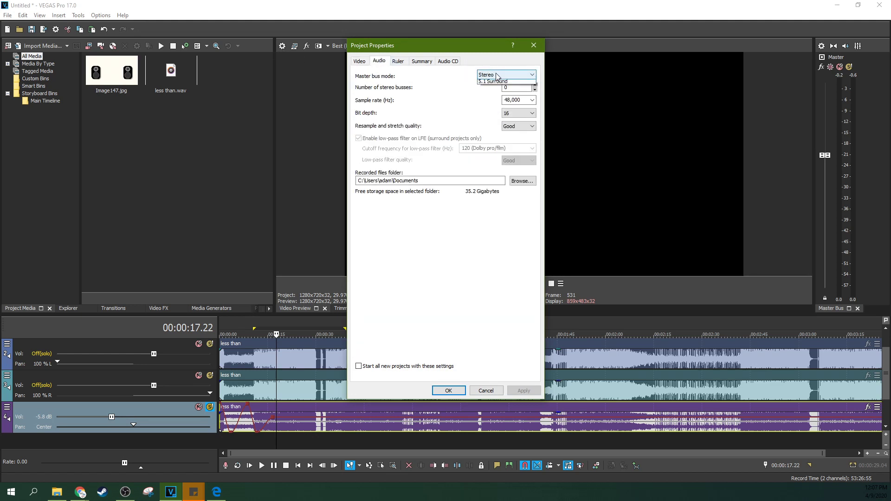
{"action": "left_click", "coordinate": [499, 88]}
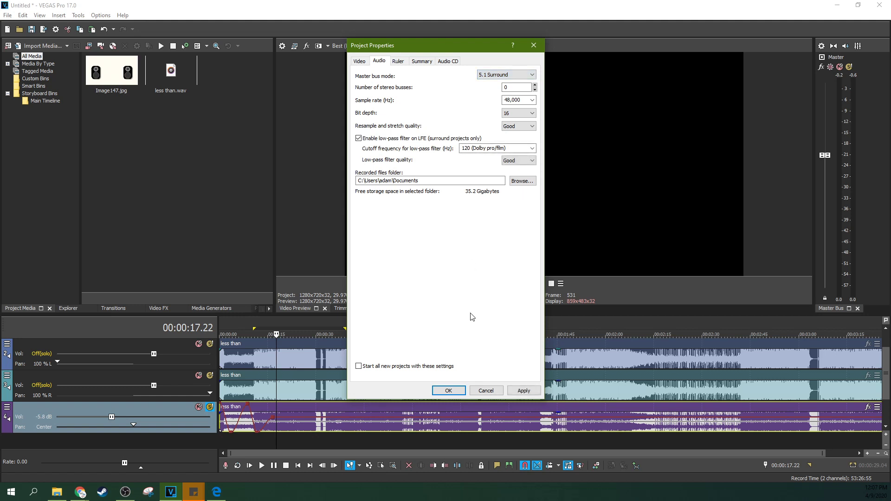
{"action": "left_click", "coordinate": [524, 126]}
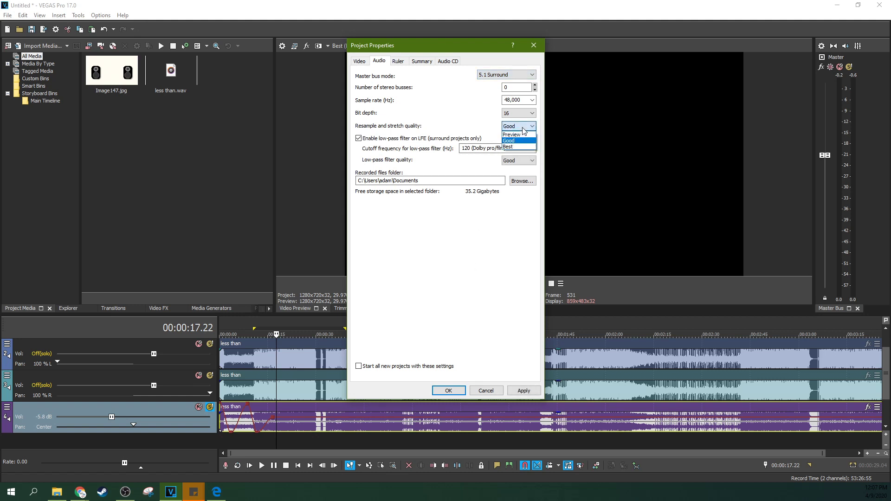
{"action": "left_click", "coordinate": [516, 151]}
{"action": "left_click", "coordinate": [522, 390]}
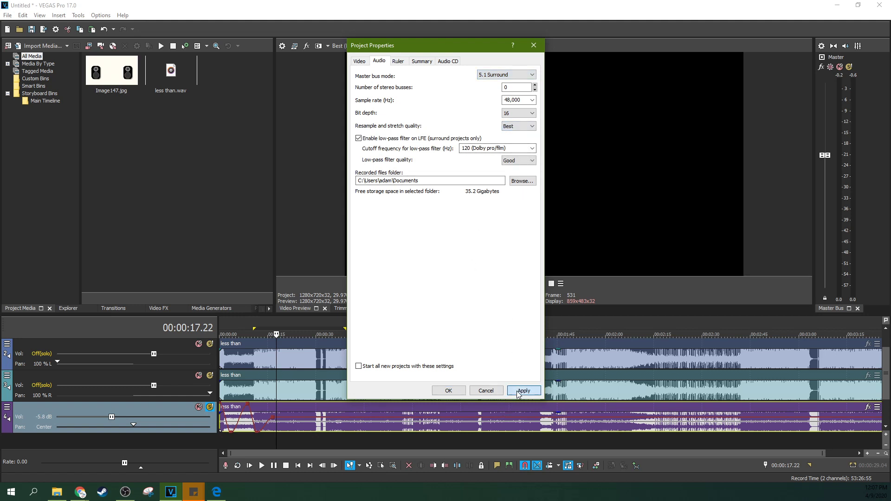
{"action": "left_click", "coordinate": [446, 393]}
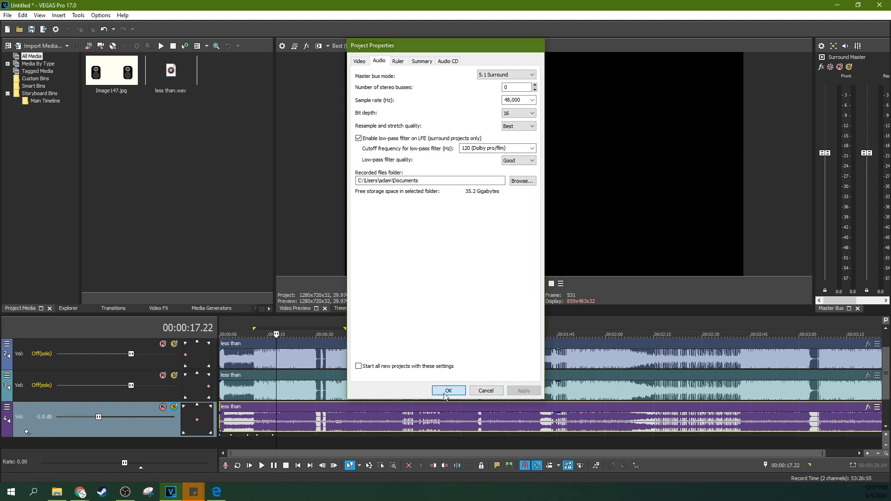
Move the left-channel track's surround pan point toward the middle and open its Surround Panner.
{"action": "left_click", "coordinate": [249, 383]}
{"action": "scroll", "coordinate": [250, 383], "scroll_direction": "up", "scroll_amount": 8}
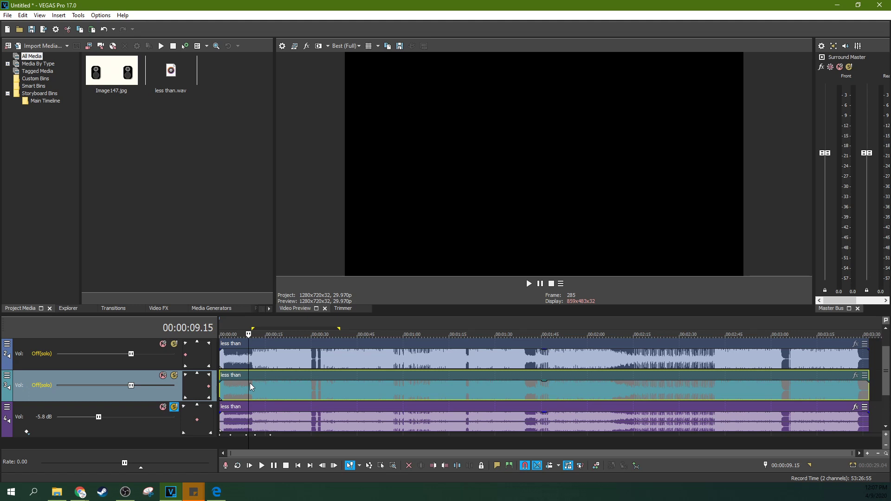
{"action": "left_click", "coordinate": [263, 408]}
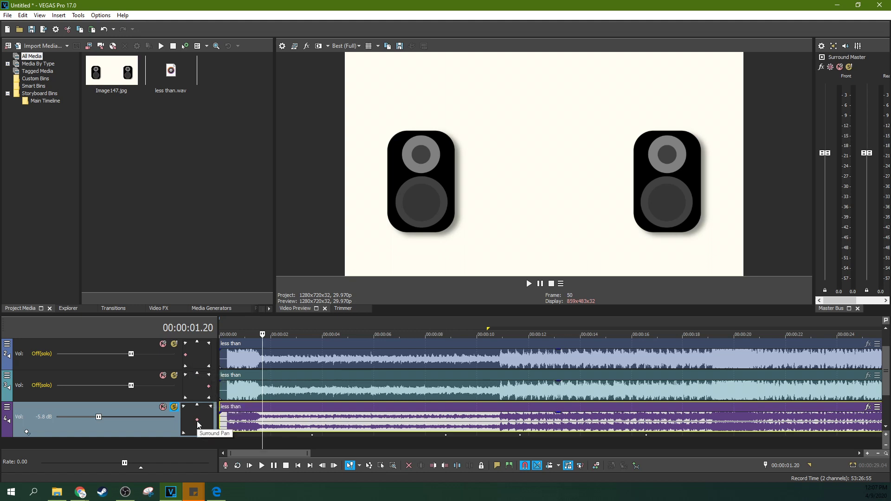
{"action": "left_click_drag", "start_coordinate": [887, 378], "coordinate": [887, 366]}
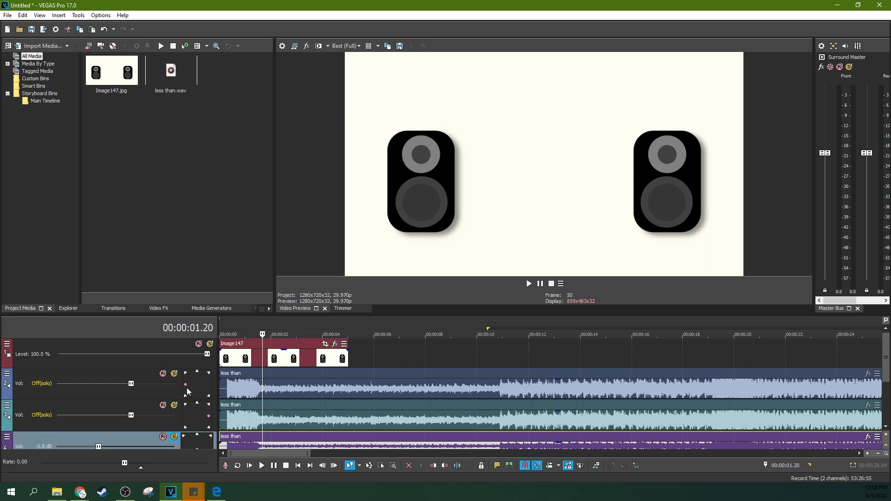
{"action": "left_click_drag", "start_coordinate": [185, 385], "coordinate": [197, 390]}
{"action": "double_click", "coordinate": [206, 383]}
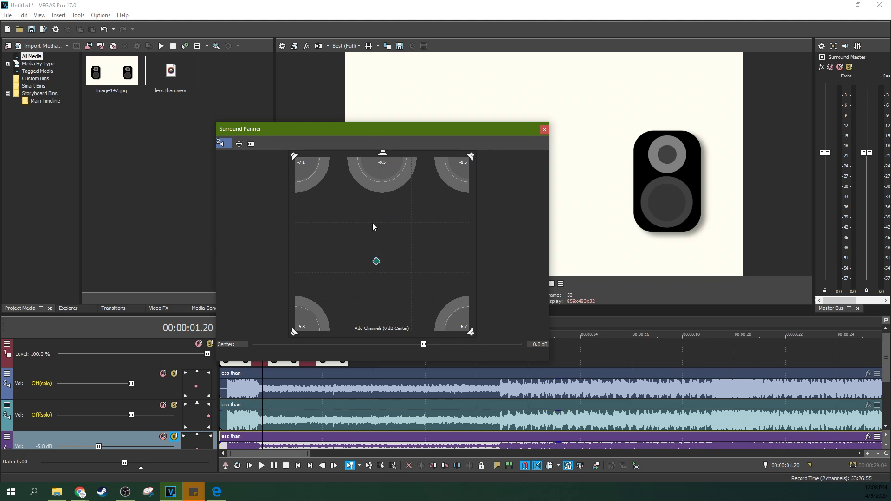
Reposition the left-channel track's surround pan point at the middle and raise the center channel gain to 8.8 dB.
{"action": "left_click", "coordinate": [382, 260]}
{"action": "left_click_drag", "start_coordinate": [384, 274], "coordinate": [390, 248]}
{"action": "left_click_drag", "start_coordinate": [453, 344], "coordinate": [510, 345]}
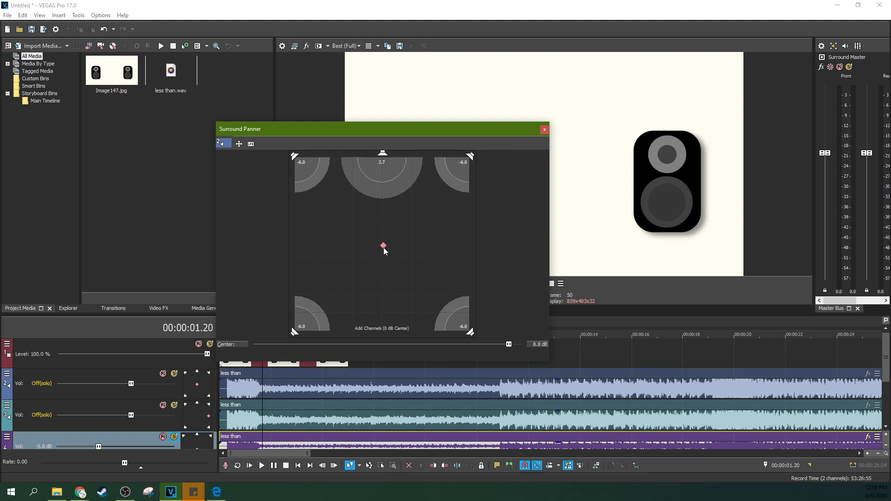
Keep the left-channel track's surround pan point centered, reset its center gain to 0.0 dB, and toggle the front-left and center speakers.
{"action": "left_click_drag", "start_coordinate": [383, 245], "coordinate": [388, 252]}
{"action": "double_click", "coordinate": [509, 344]}
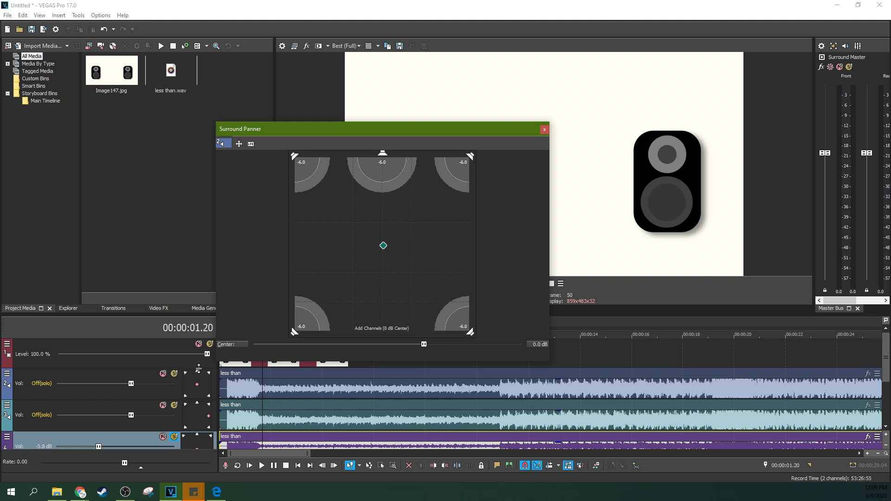
{"action": "left_click", "coordinate": [294, 156]}
{"action": "left_click", "coordinate": [294, 156]}
{"action": "left_click", "coordinate": [294, 156]}
{"action": "left_click", "coordinate": [380, 152]}
{"action": "left_click", "coordinate": [383, 154]}
{"action": "left_click", "coordinate": [293, 156]}
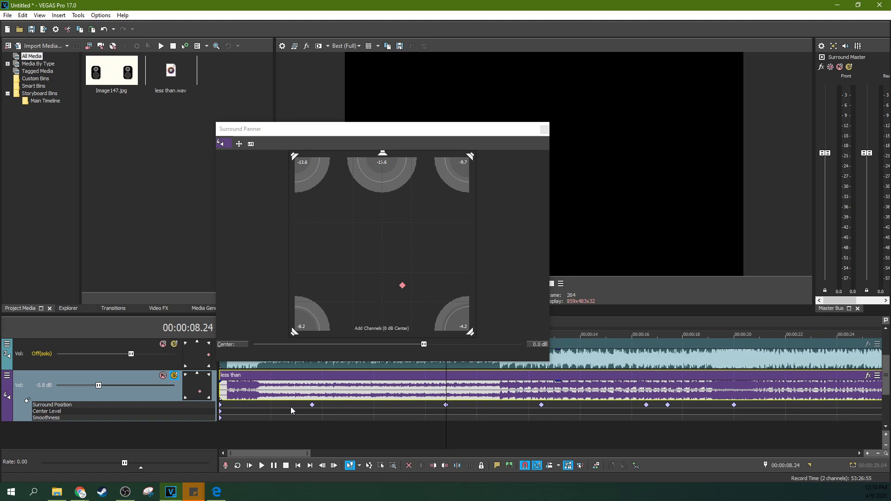
Examine track 4's surround position keyframes at several times on the timeline, including 00:00:03.18.
{"action": "left_click", "coordinate": [312, 406]}
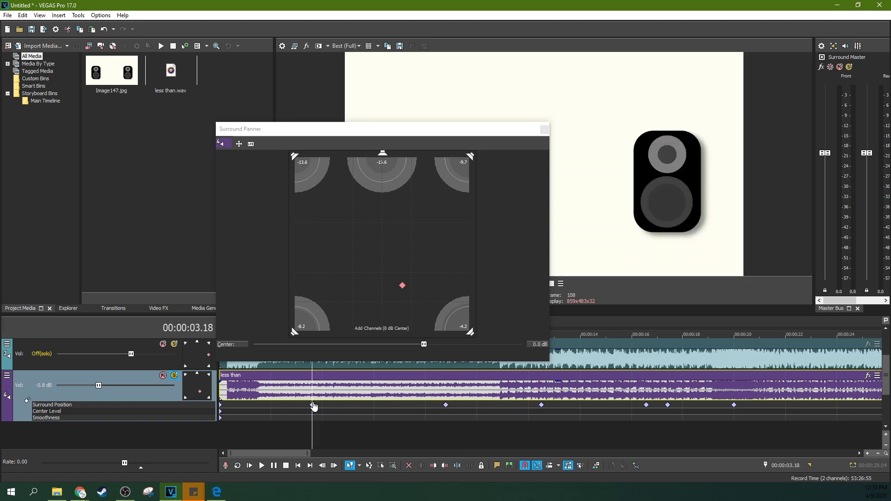
{"action": "left_click", "coordinate": [446, 406]}
{"action": "left_click", "coordinate": [542, 407]}
{"action": "left_click", "coordinate": [431, 397]}
{"action": "left_click", "coordinate": [332, 394]}
{"action": "left_click", "coordinate": [293, 390]}
Recenter track 4's surround pan point, try moving it toward the rear-right speaker, and check it at several timeline positions.
{"action": "double_click", "coordinate": [401, 285]}
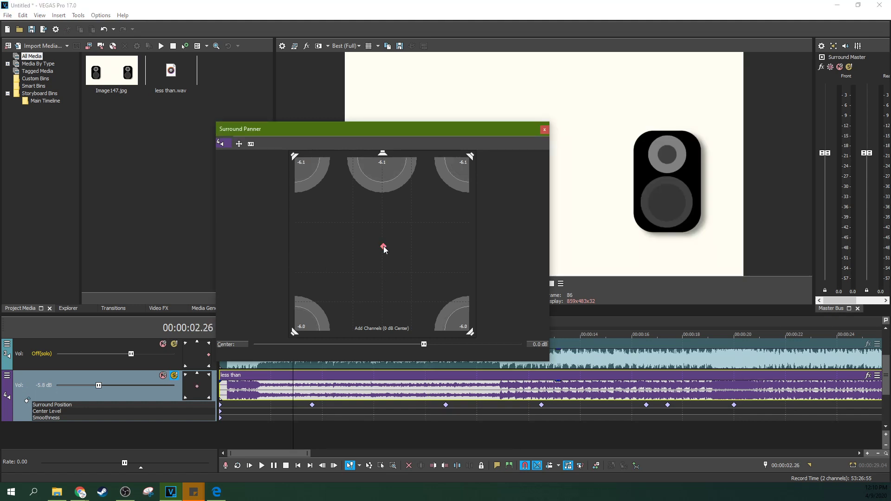
{"action": "left_click", "coordinate": [397, 378]}
{"action": "left_click_drag", "start_coordinate": [383, 250], "coordinate": [409, 268]}
{"action": "left_click", "coordinate": [477, 393]}
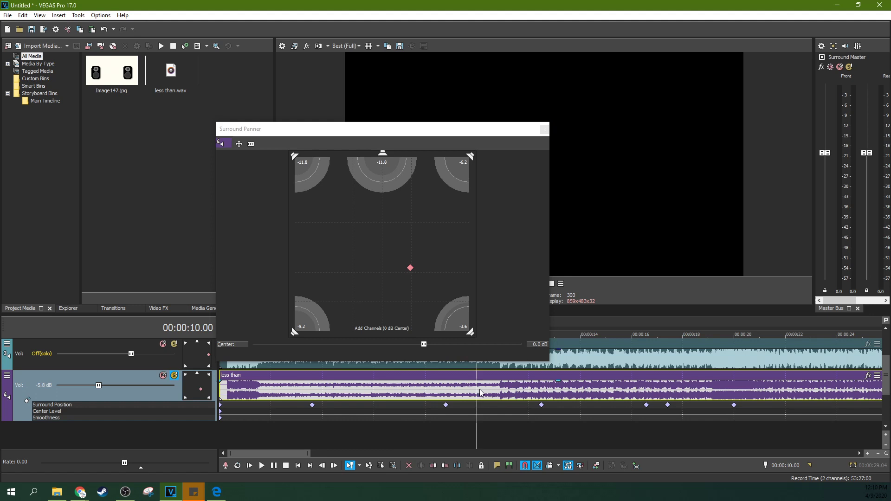
{"action": "left_click", "coordinate": [378, 398]}
{"action": "left_click", "coordinate": [330, 394]}
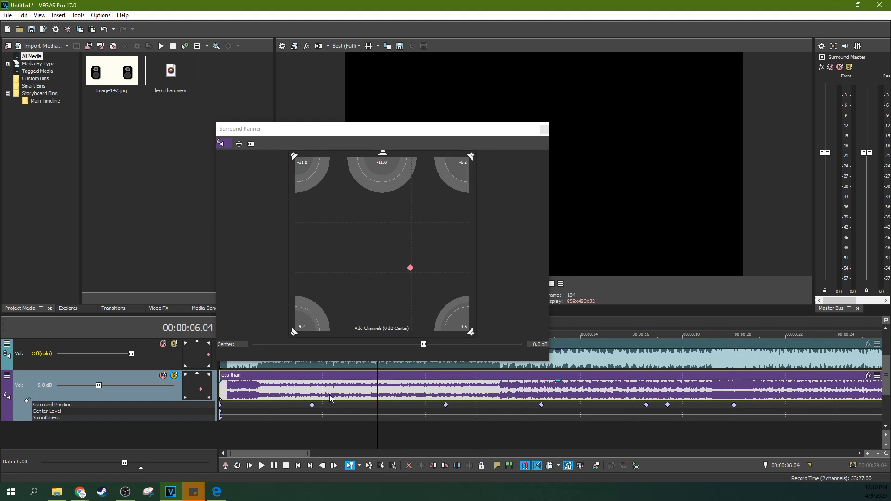
{"action": "left_click", "coordinate": [288, 394]}
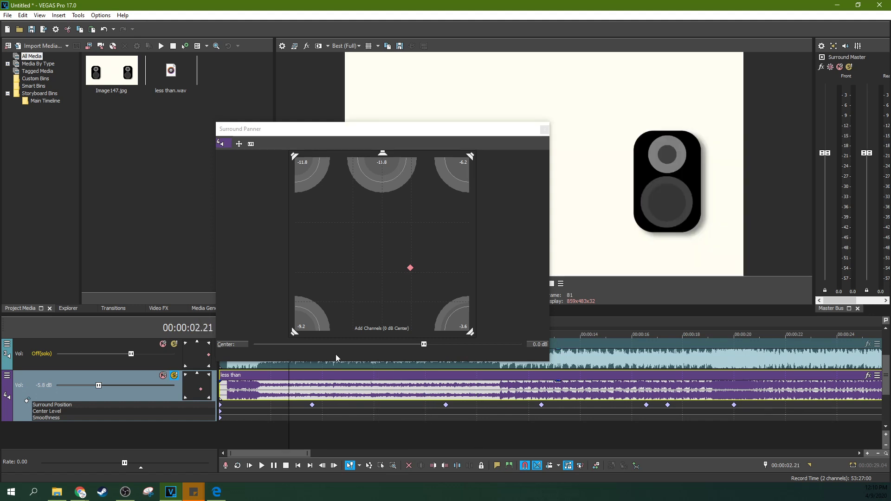
Return track 4's surround pan point to the middle, and collapse and re-expand its automation lanes.
{"action": "left_click", "coordinate": [410, 269]}
{"action": "left_click", "coordinate": [26, 401]}
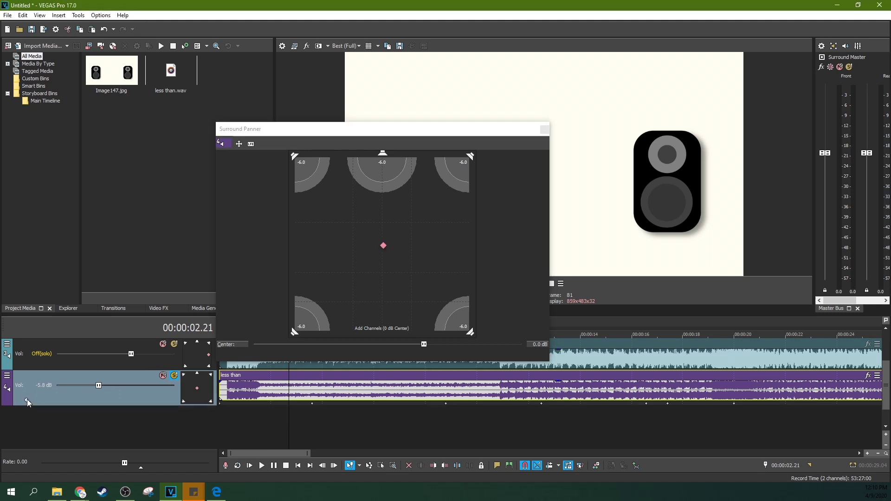
{"action": "left_click", "coordinate": [26, 401]}
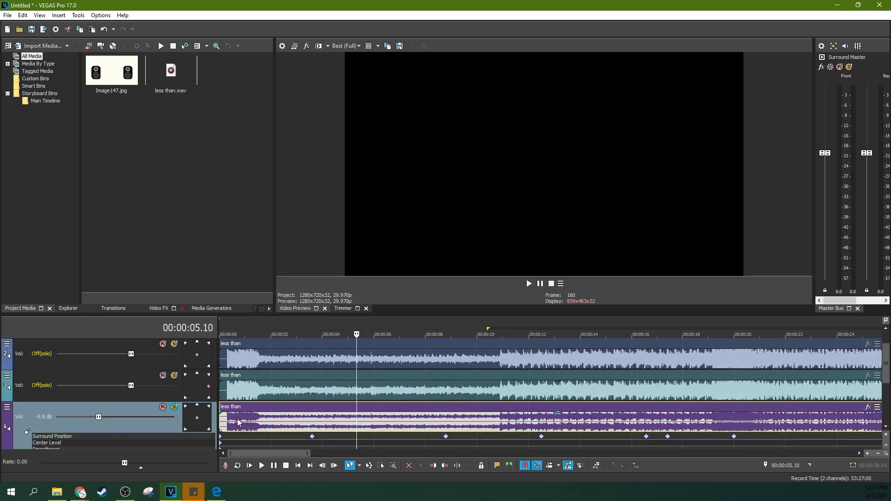
Open track 3's Surround Panner and bring its pan point from the far right side to near the middle.
{"action": "left_click", "coordinate": [238, 418]}
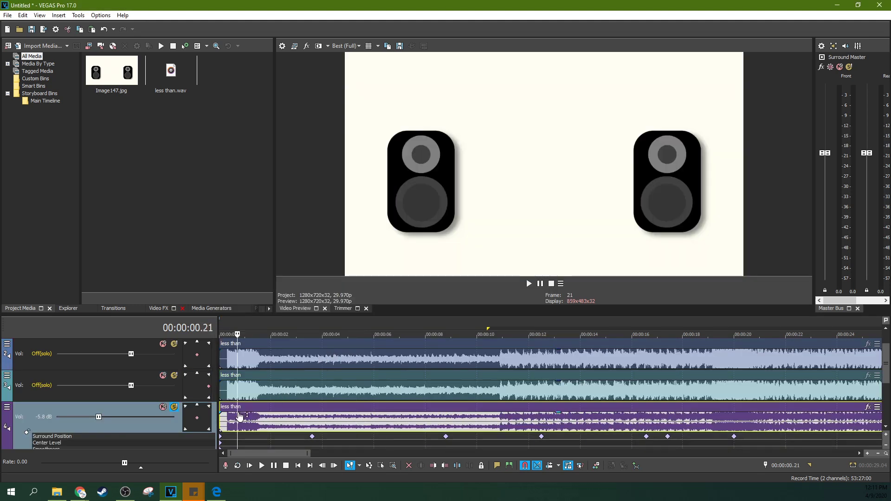
{"action": "double_click", "coordinate": [205, 394]}
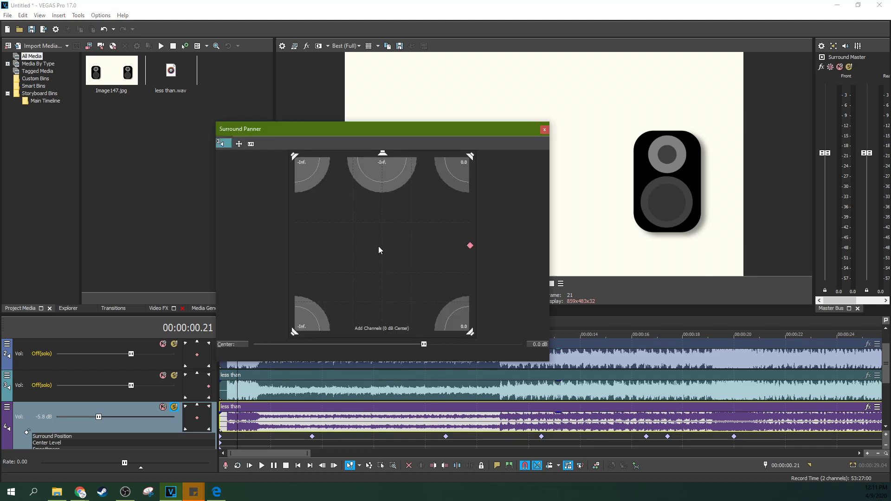
{"action": "left_click", "coordinate": [221, 412]}
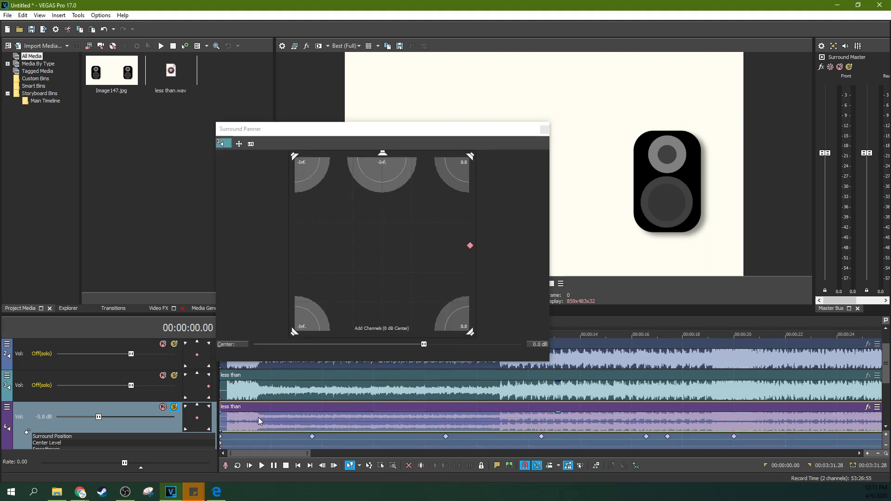
{"action": "double_click", "coordinate": [206, 392]}
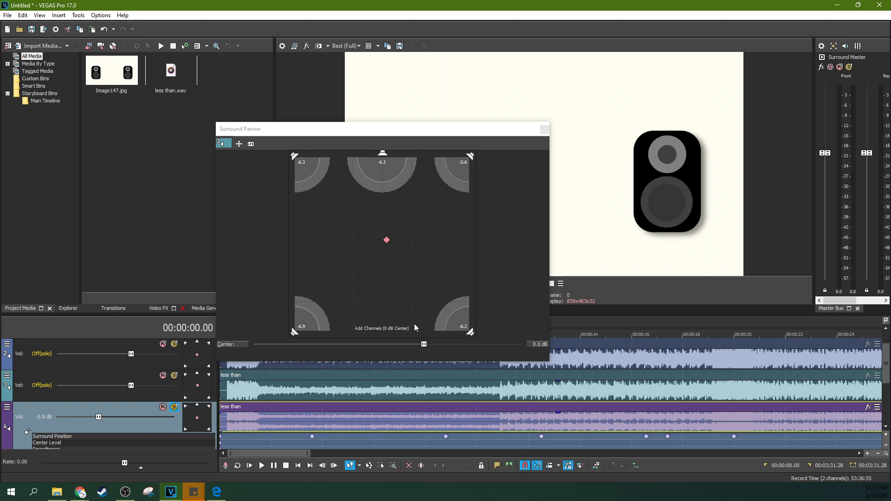
{"action": "left_click", "coordinate": [263, 390]}
{"action": "left_click", "coordinate": [249, 427]}
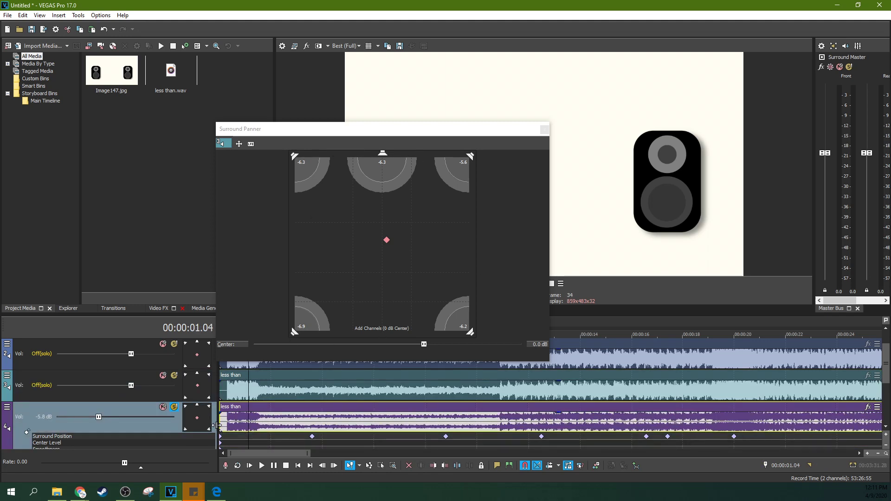
Move track 3's surround pan point slightly toward the rear-left speaker, and back just right of the middle.
{"action": "left_click", "coordinate": [386, 251]}
{"action": "left_click_drag", "start_coordinate": [387, 240], "coordinate": [367, 256]}
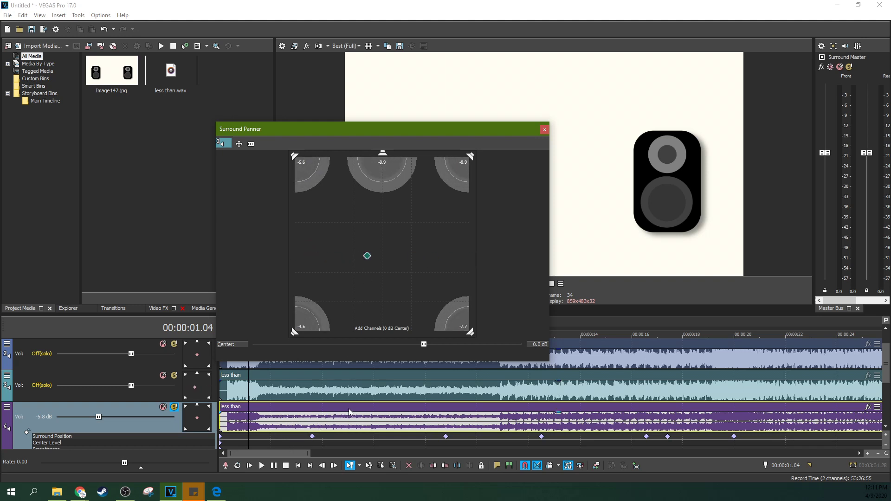
{"action": "left_click_drag", "start_coordinate": [367, 256], "coordinate": [393, 243]}
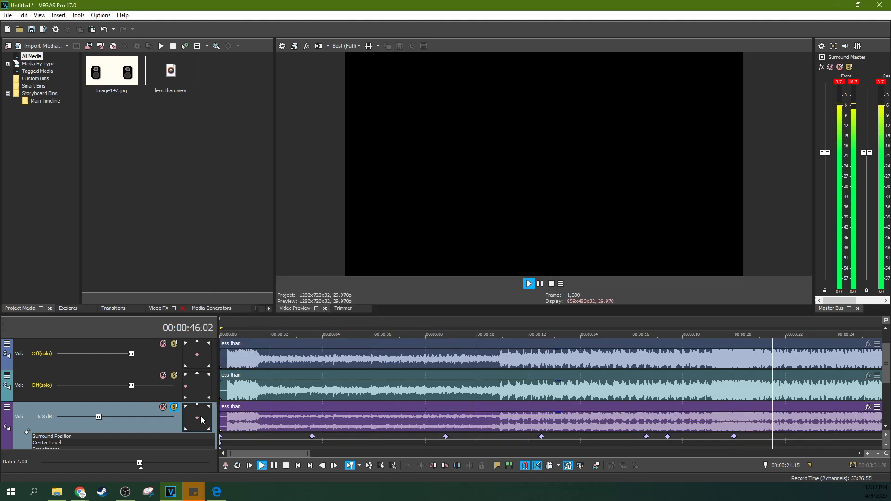
Open track 4's Surround Panner during playback and shift its pan point slightly left of the middle.
{"action": "double_click", "coordinate": [200, 417]}
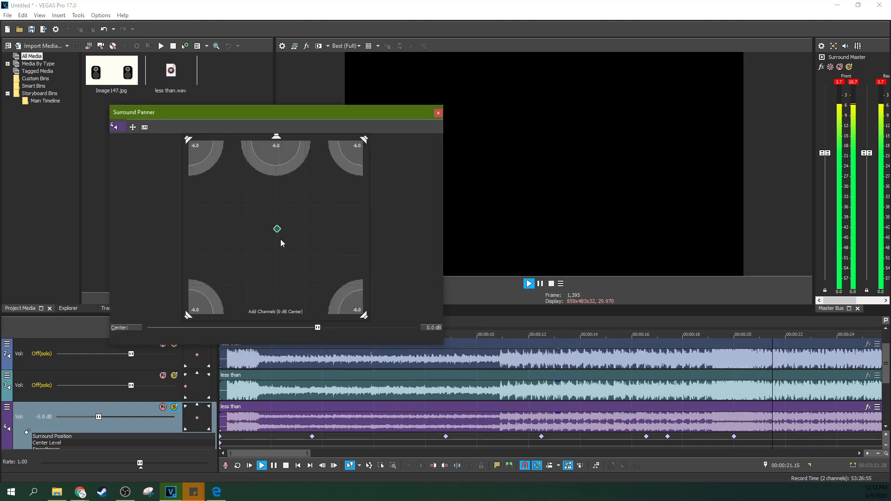
{"action": "mouse_move", "coordinate": [273, 230]}
{"action": "left_mouse_down"}
{"action": "mouse_move", "coordinate": [241, 236]}
{"action": "mouse_move", "coordinate": [185, 186]}
{"action": "mouse_move", "coordinate": [188, 139]}
{"action": "mouse_move", "coordinate": [189, 313]}
{"action": "mouse_move", "coordinate": [243, 296]}
{"action": "mouse_move", "coordinate": [346, 312]}
{"action": "mouse_move", "coordinate": [278, 299]}
{"action": "mouse_move", "coordinate": [291, 236]}
{"action": "mouse_move", "coordinate": [281, 235]}
{"action": "mouse_move", "coordinate": [360, 233]}
{"action": "mouse_move", "coordinate": [266, 232]}
{"action": "left_mouse_up"}
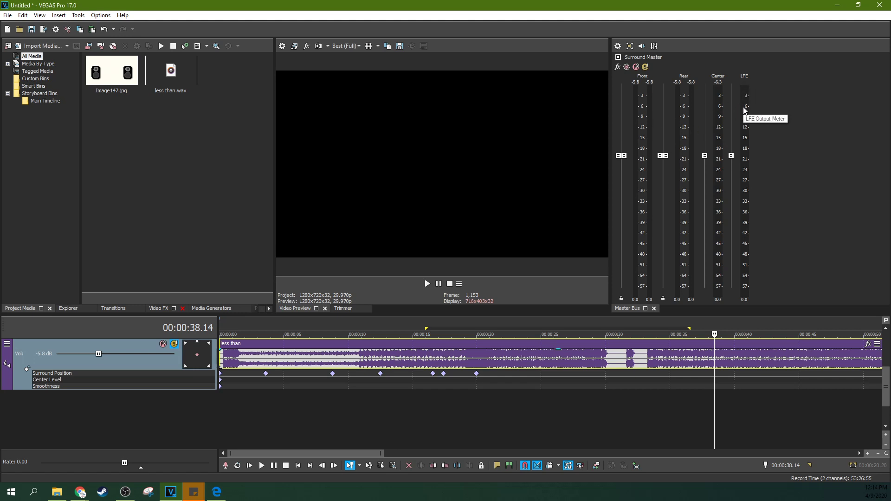
{"action": "double_click", "coordinate": [744, 82]}
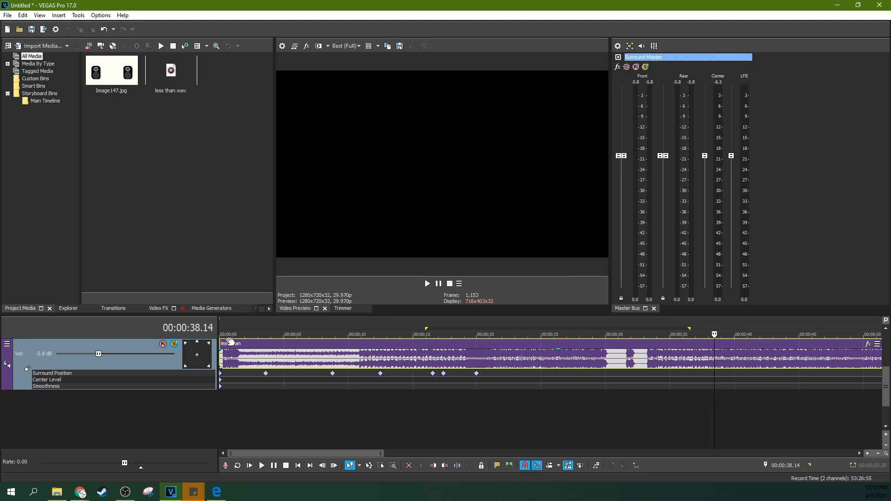
{"action": "right_click", "coordinate": [5, 343]}
{"action": "left_click", "coordinate": [37, 371]}
{"action": "left_click", "coordinate": [236, 429]}
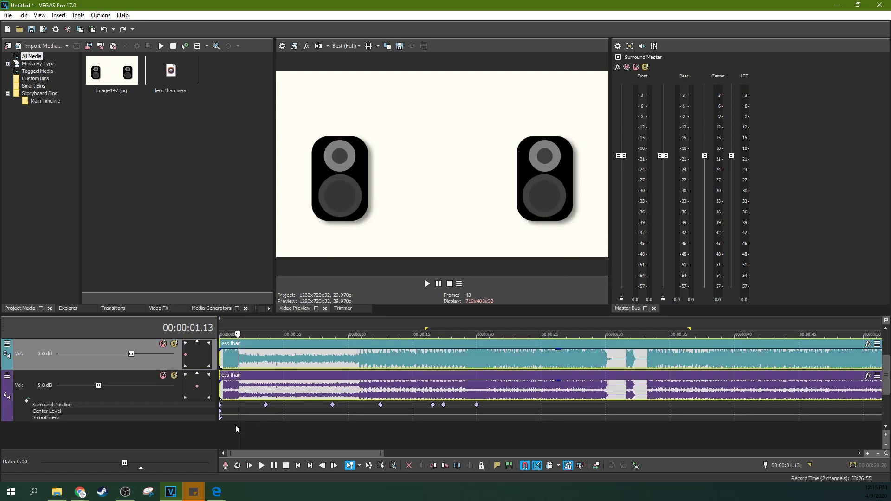
Insert a new audio track below track 4 and set its surround panning to LFE only.
{"action": "right_click", "coordinate": [194, 436]}
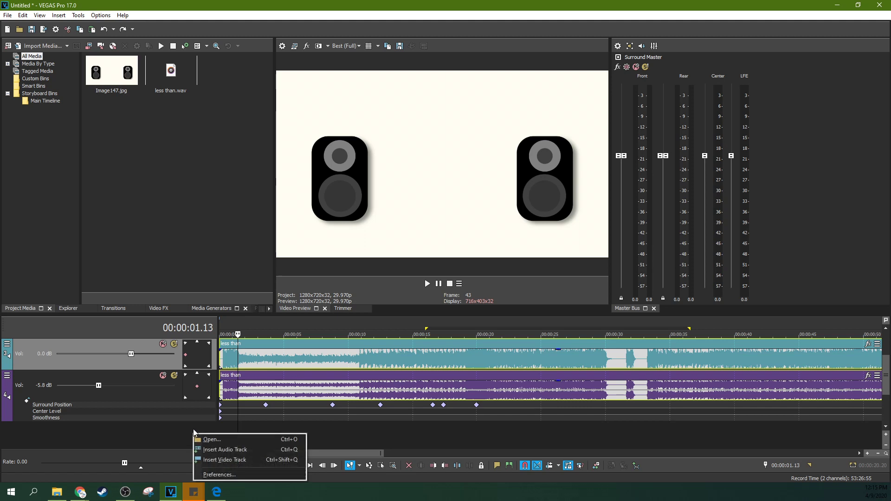
{"action": "scroll", "coordinate": [193, 436], "scroll_direction": "down", "scroll_amount": 1}
{"action": "right_click", "coordinate": [150, 398]}
{"action": "left_click", "coordinate": [178, 416]}
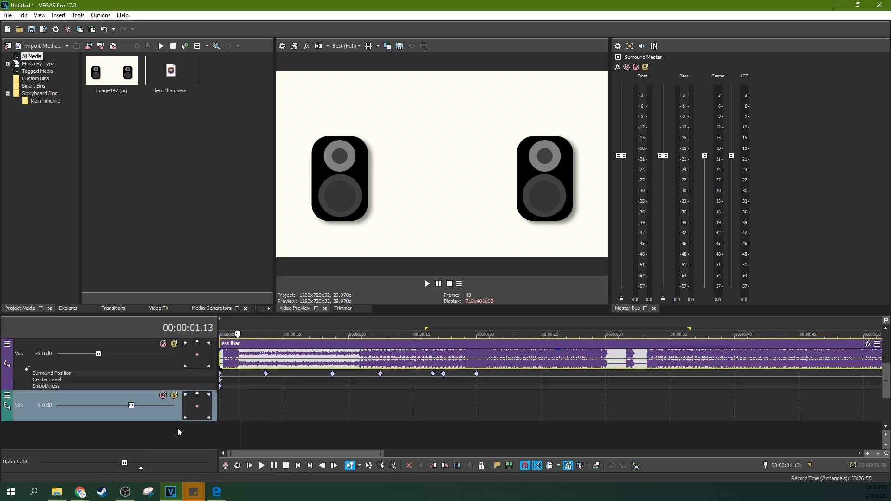
{"action": "double_click", "coordinate": [189, 401]}
{"action": "left_click", "coordinate": [145, 127]}
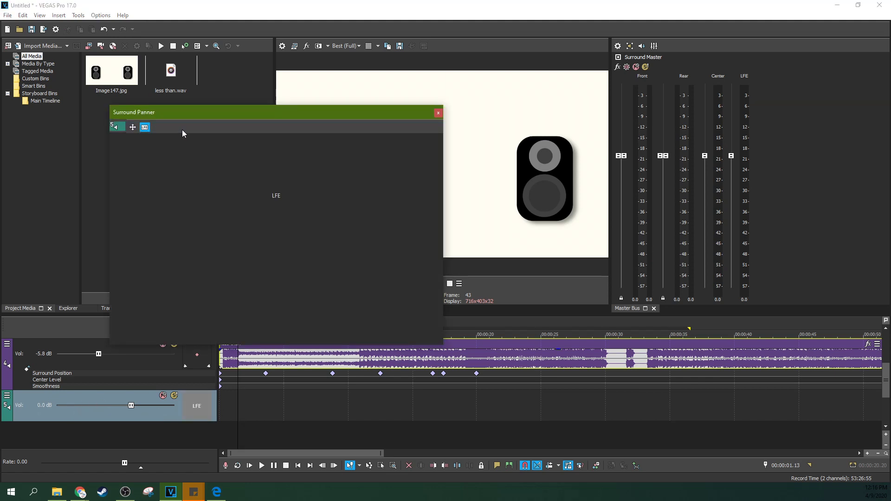
{"action": "left_click", "coordinate": [438, 113]}
Move the selected audio events down one track so the stereo audio sits on the LFE track, and play briefly from 00:00:04.10.
{"action": "left_click_drag", "start_coordinate": [310, 363], "coordinate": [309, 408]}
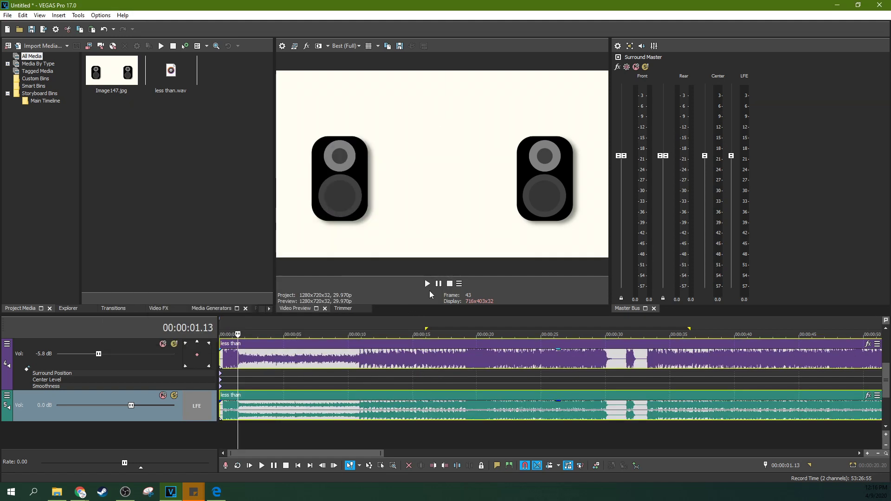
{"action": "left_click", "coordinate": [275, 407]}
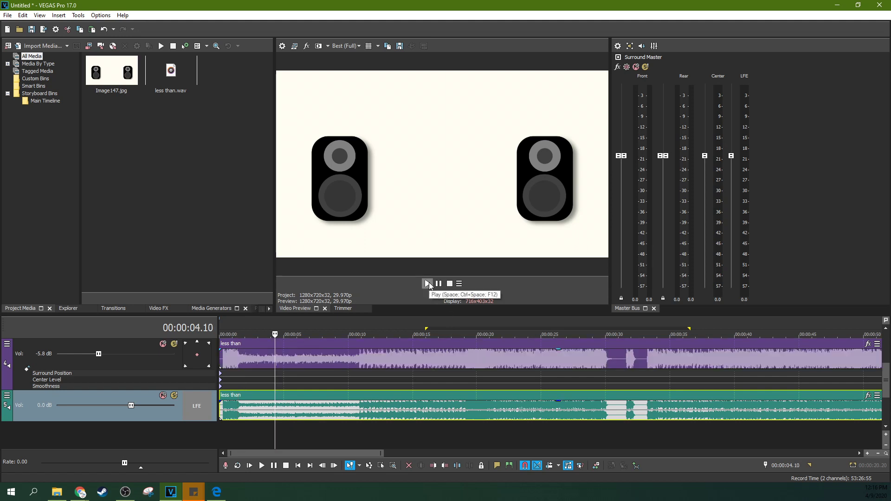
{"action": "left_click", "coordinate": [427, 284]}
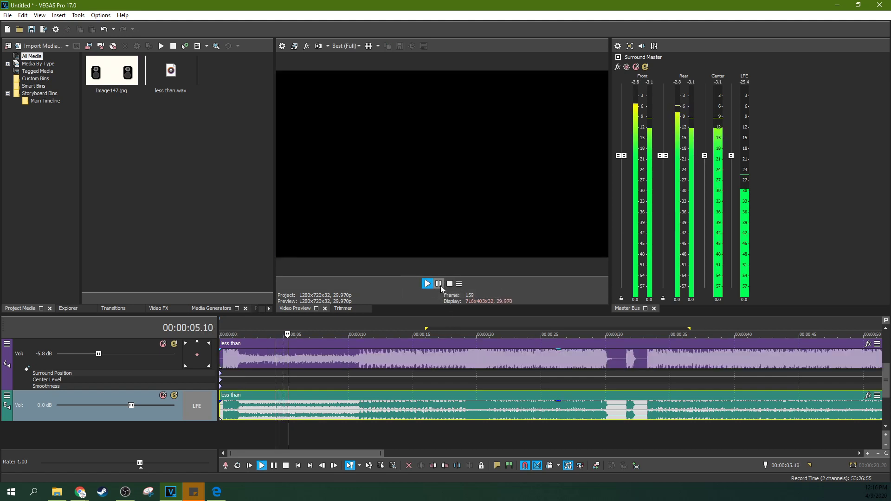
{"action": "left_click", "coordinate": [440, 285]}
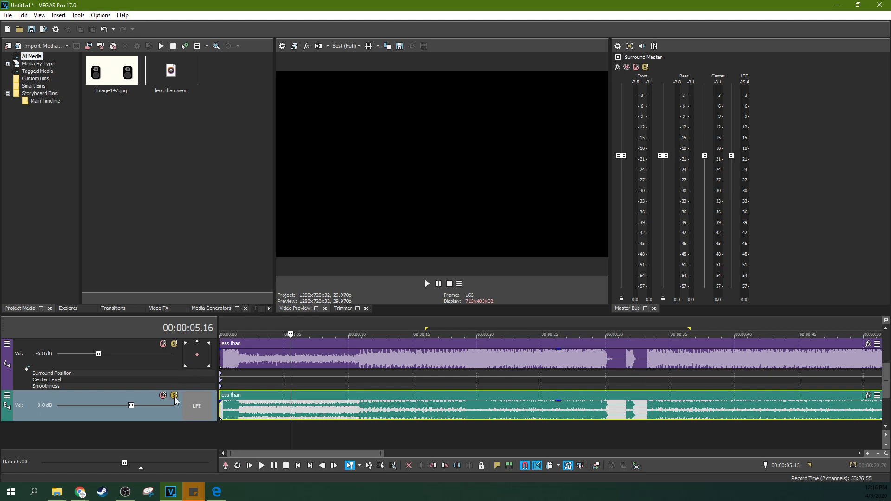
Solo the LFE track and play the project to hear only the low-frequency channel.
{"action": "left_click", "coordinate": [175, 397]}
{"action": "left_click", "coordinate": [429, 286]}
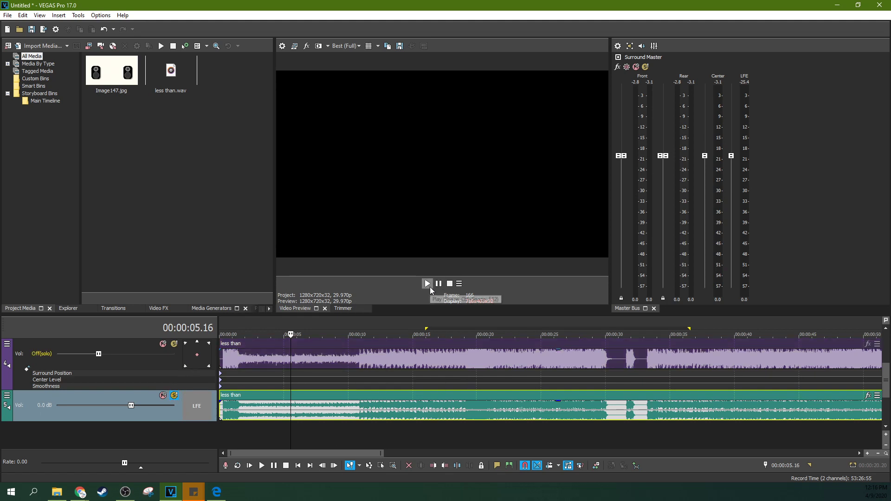
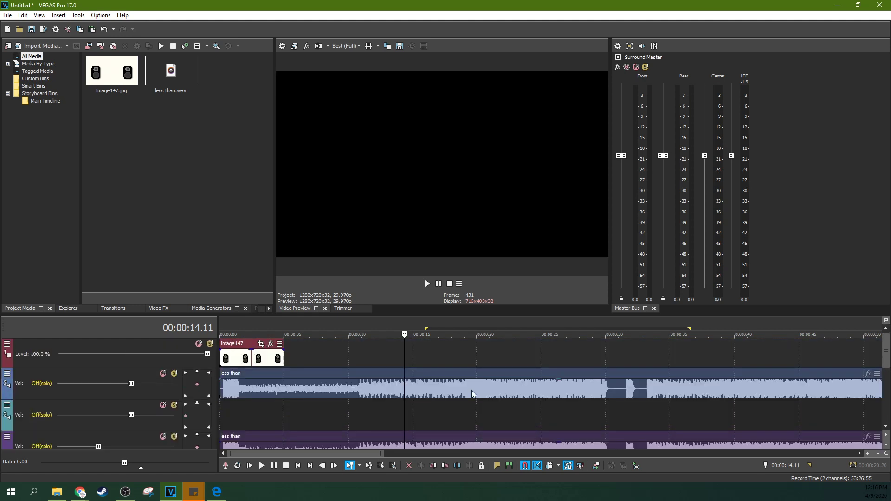
Shift the loop region to about 00:00:10.14 to 00:00:31.04 and open the Render As settings.
{"action": "left_click_drag", "start_coordinate": [439, 333], "coordinate": [371, 331]}
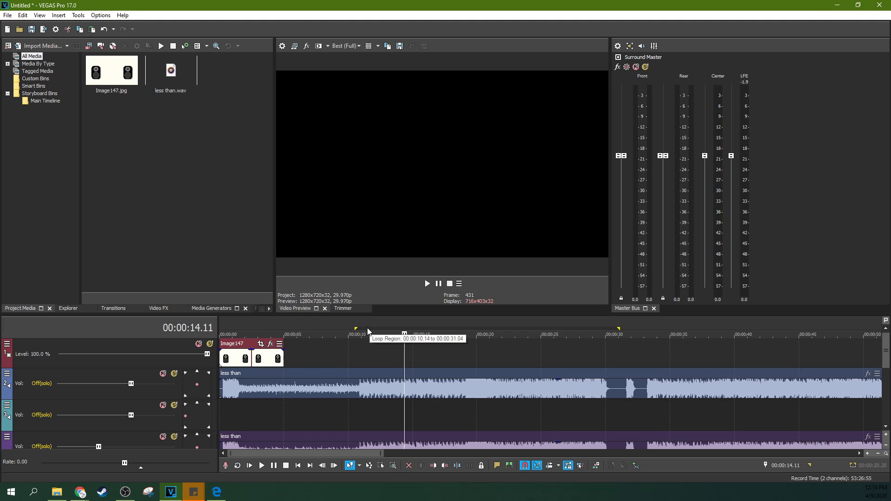
{"action": "left_click", "coordinate": [7, 16]}
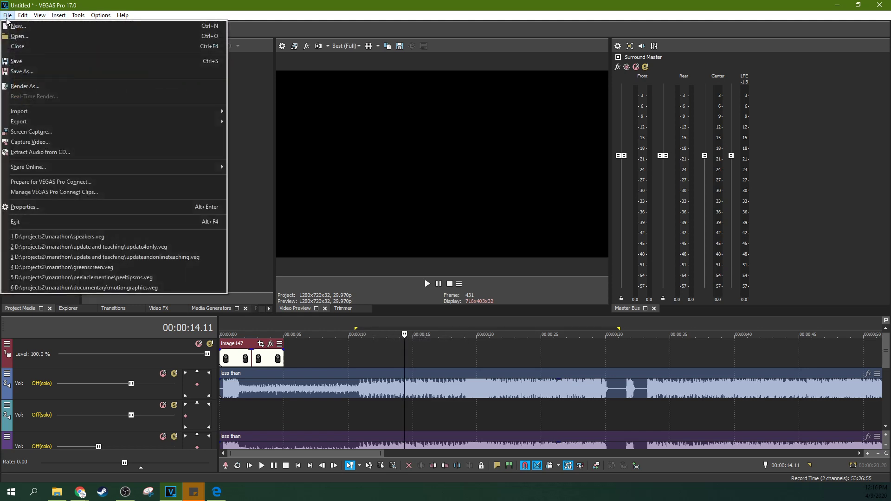
{"action": "left_click", "coordinate": [27, 87]}
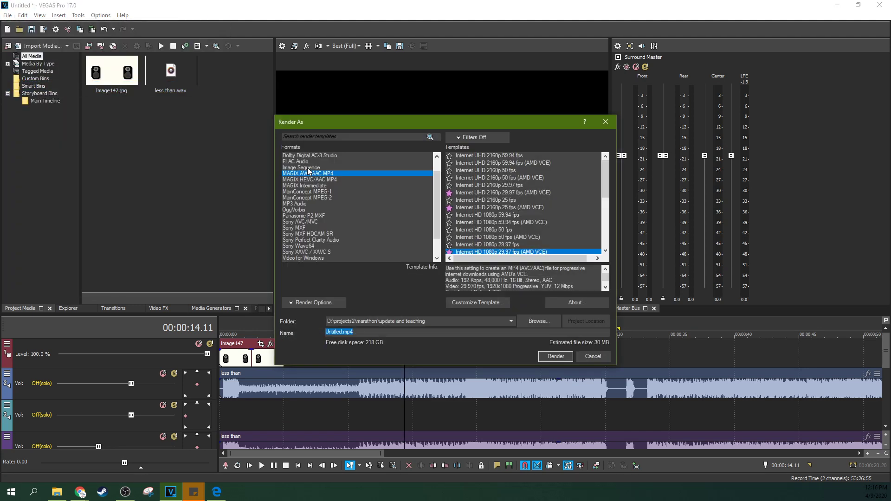
Browse the render formats, and choose Dolby Digital AC-3 Studio with the 5.1 Surround DVD template after comparing its AGC variant.
{"action": "left_click", "coordinate": [318, 174]}
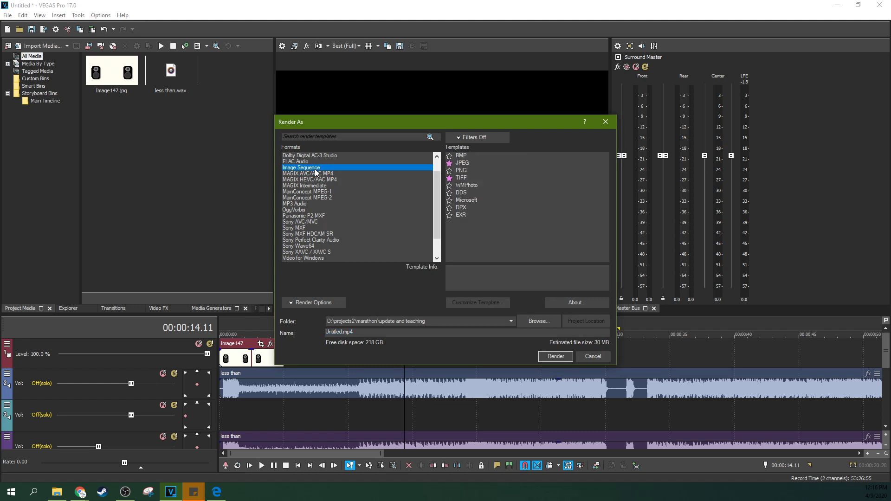
{"action": "left_click", "coordinate": [320, 186]}
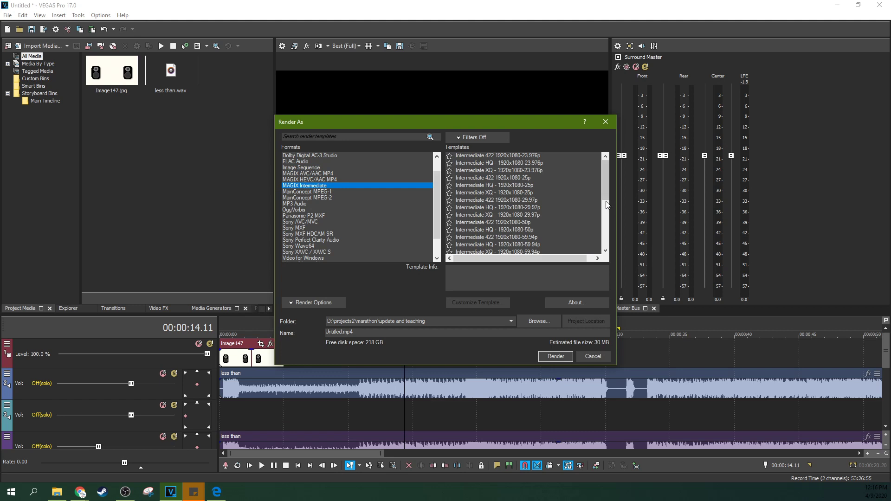
{"action": "left_click", "coordinate": [298, 156]}
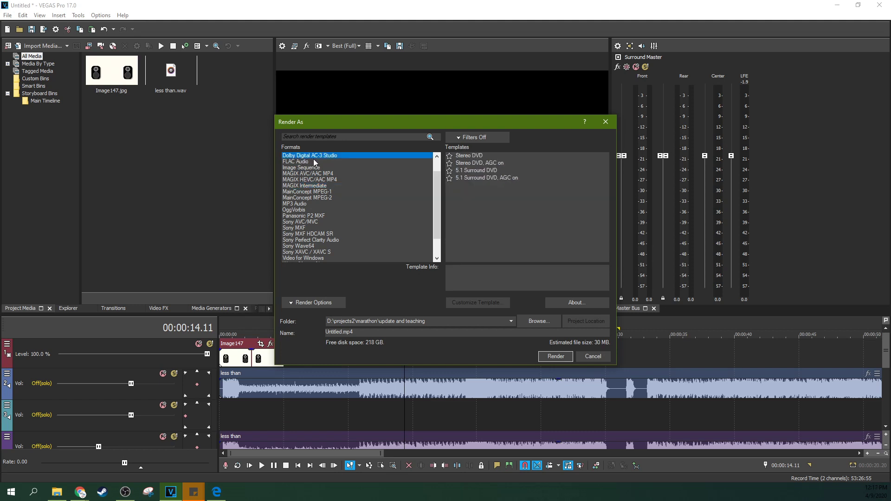
{"action": "left_click", "coordinate": [476, 169]}
{"action": "left_click", "coordinate": [482, 178]}
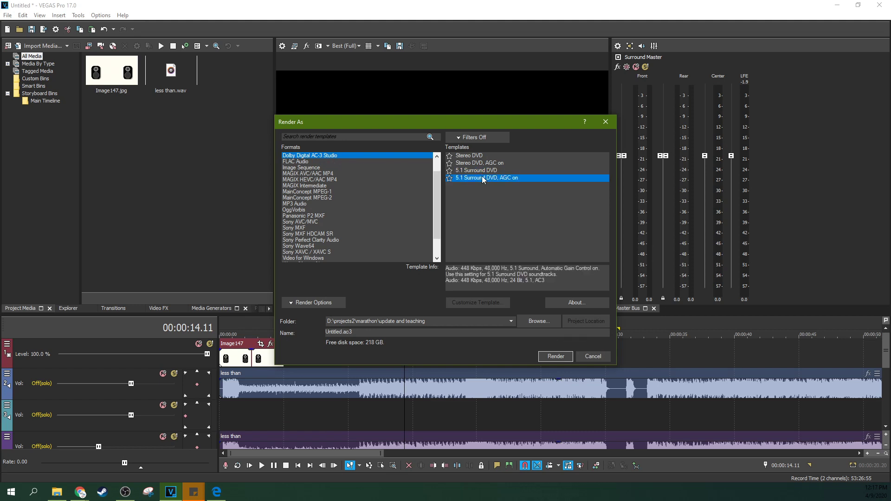
{"action": "left_click", "coordinate": [476, 171]}
{"action": "left_click", "coordinate": [477, 177]}
{"action": "left_click", "coordinate": [478, 171]}
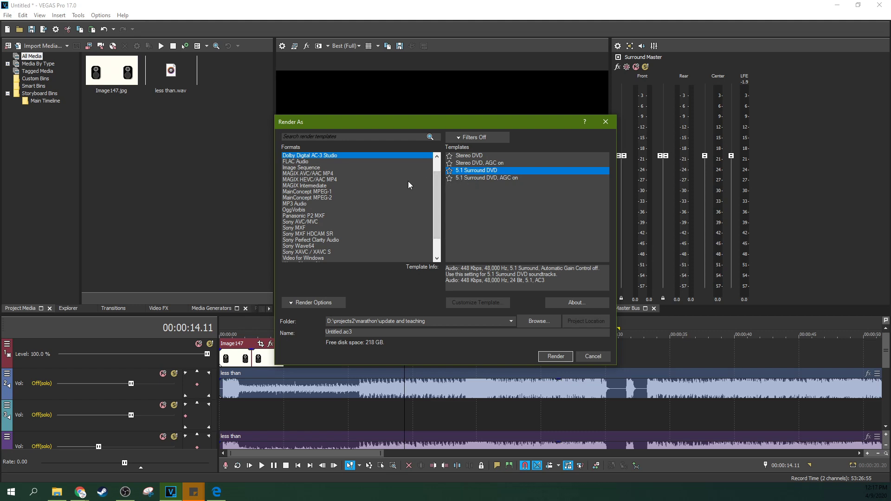
{"action": "scroll", "coordinate": [401, 199], "scroll_direction": "down", "scroll_amount": 2}
{"action": "scroll", "coordinate": [401, 199], "scroll_direction": "up", "scroll_amount": 3}
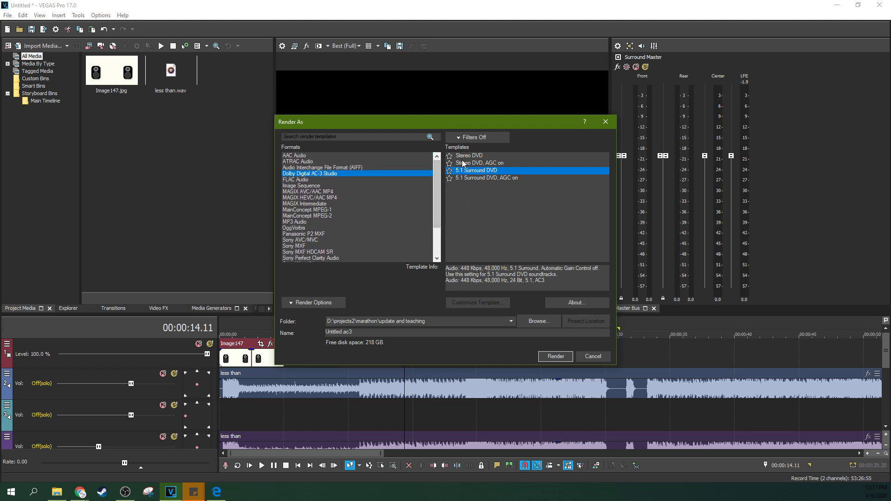